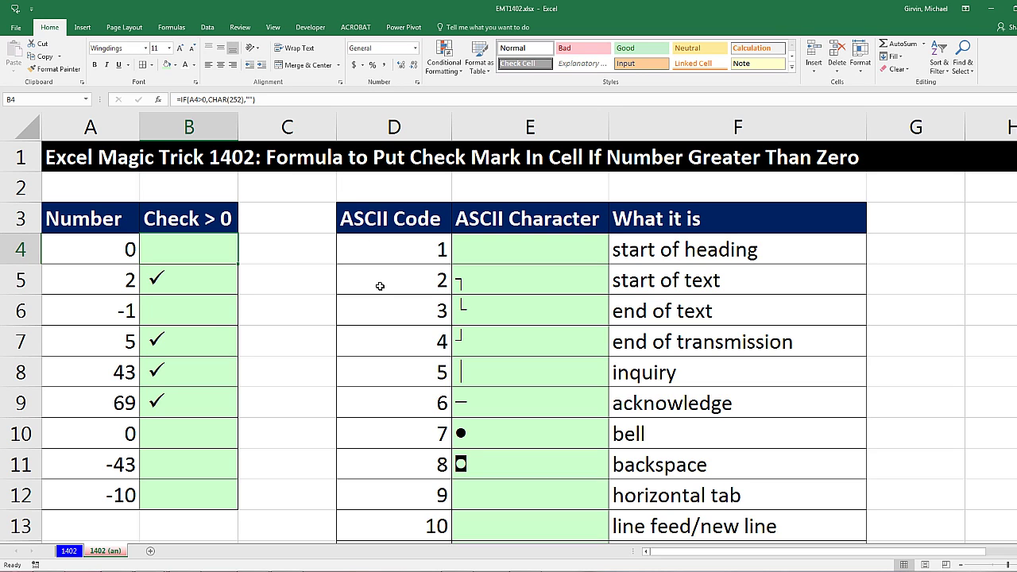
- Go to the 1402 sheet with the empty Check > 0 and ASCII columns
click(70, 551)
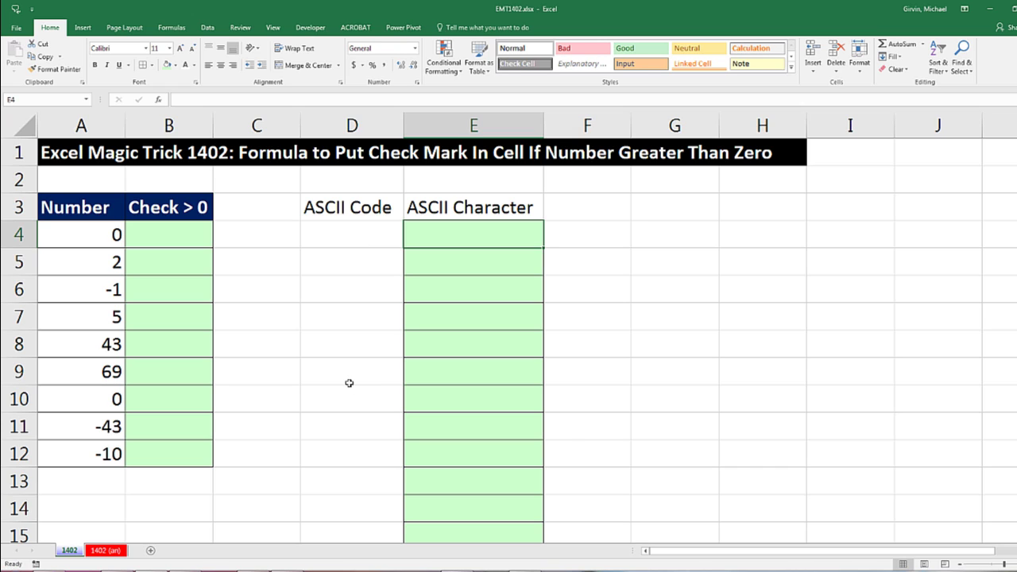
- Insert the Wingdings check mark symbol (character code 252) into cell G4
click(674, 236)
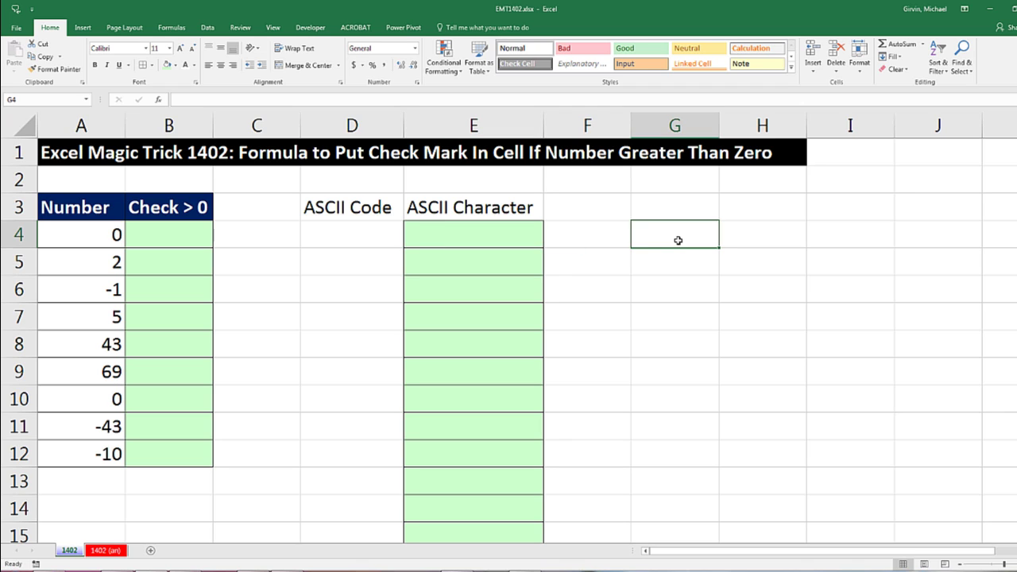
click(76, 29)
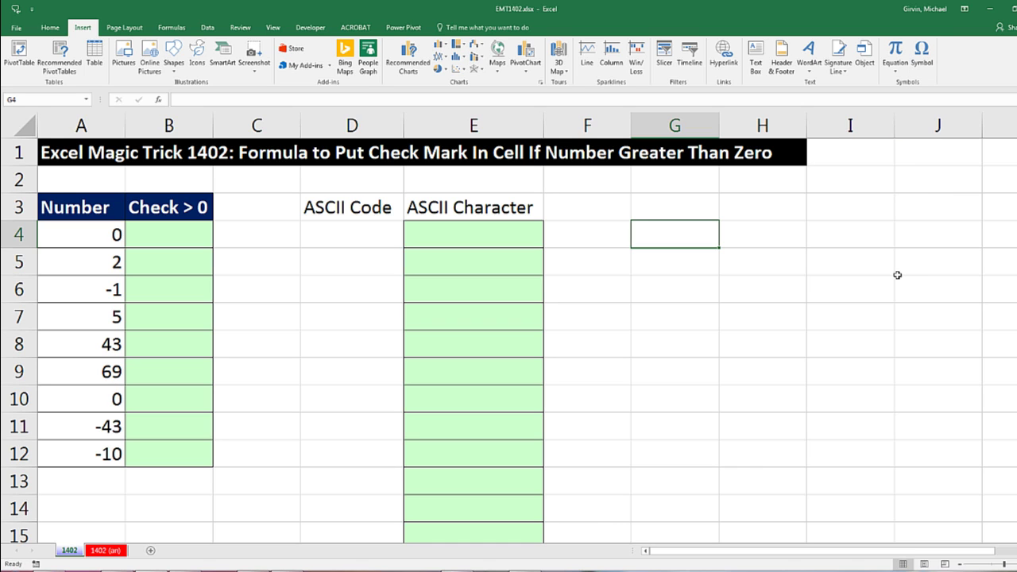
key(alt+i)
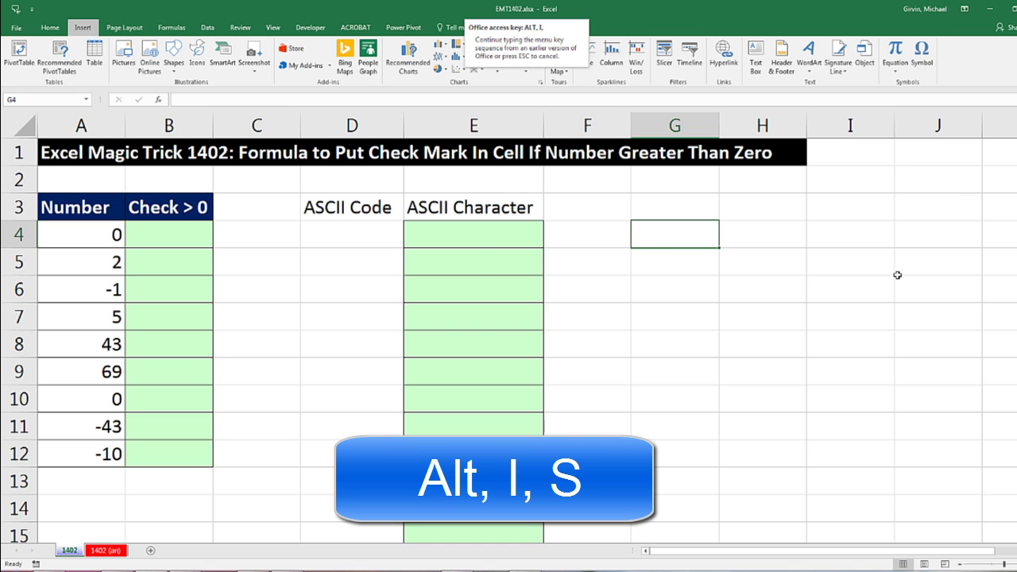
key(s)
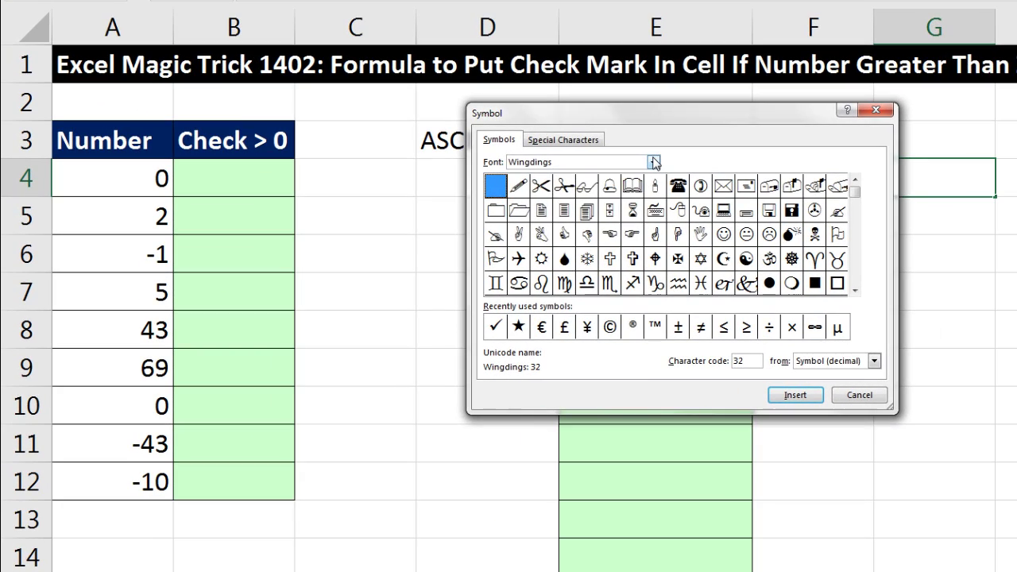
click(545, 198)
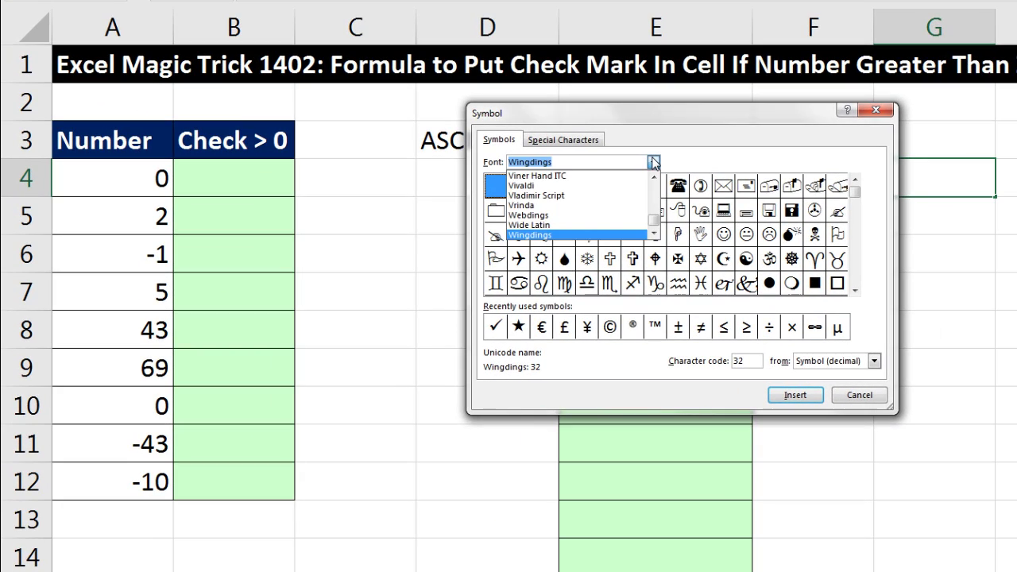
click(562, 236)
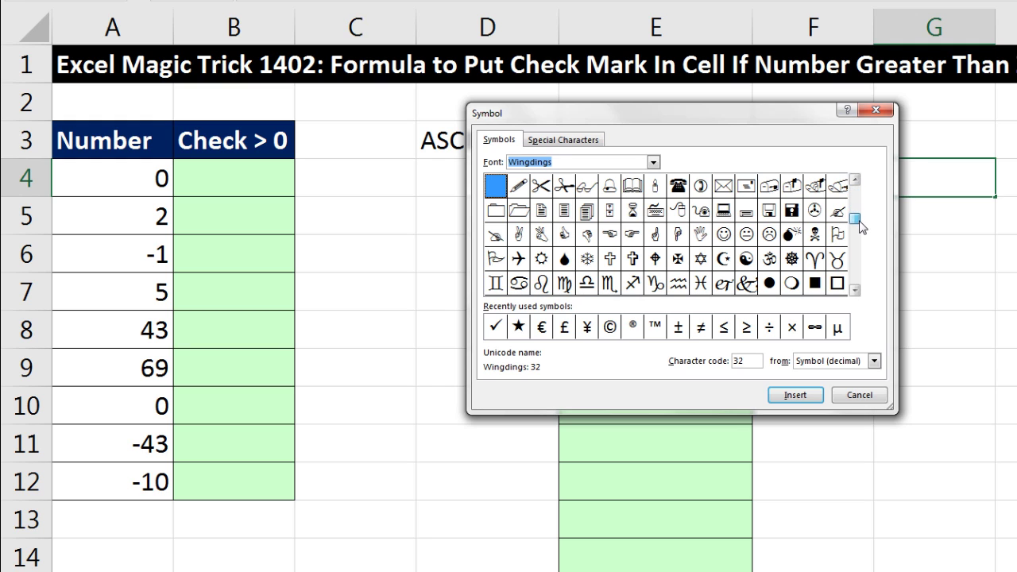
scroll(856, 223, down, 1)
scroll(862, 309, down, 6)
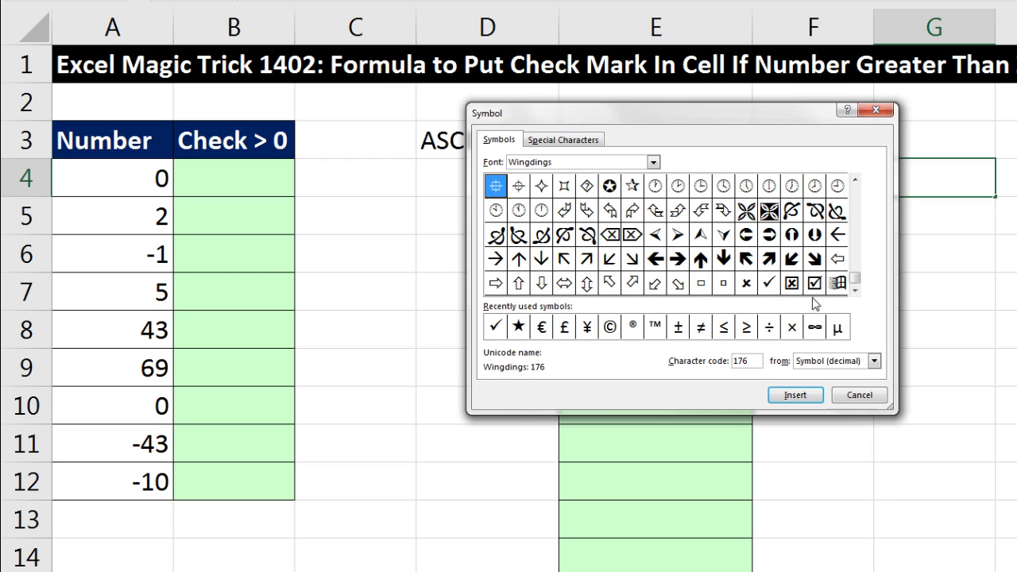
click(769, 286)
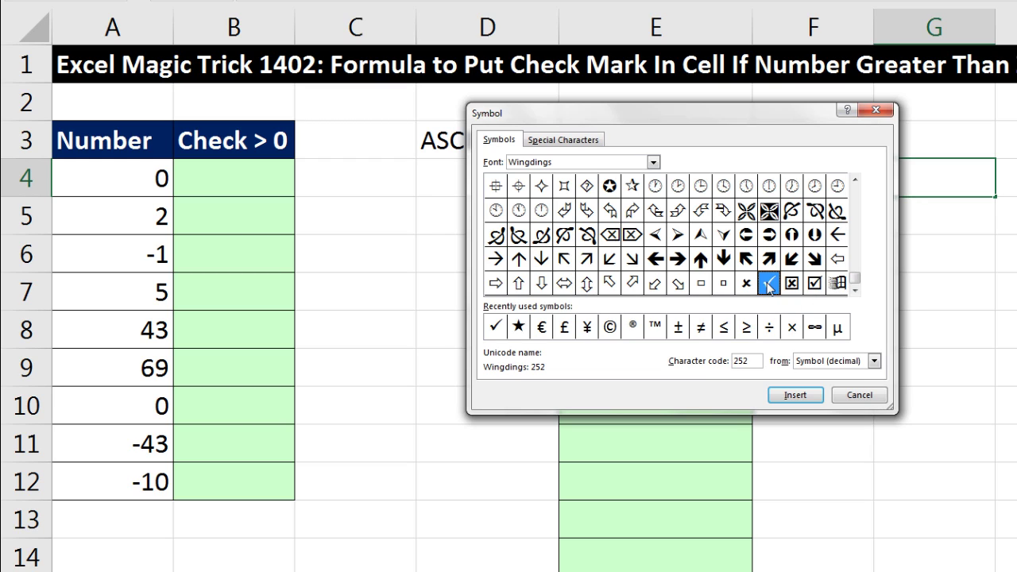
click(796, 396)
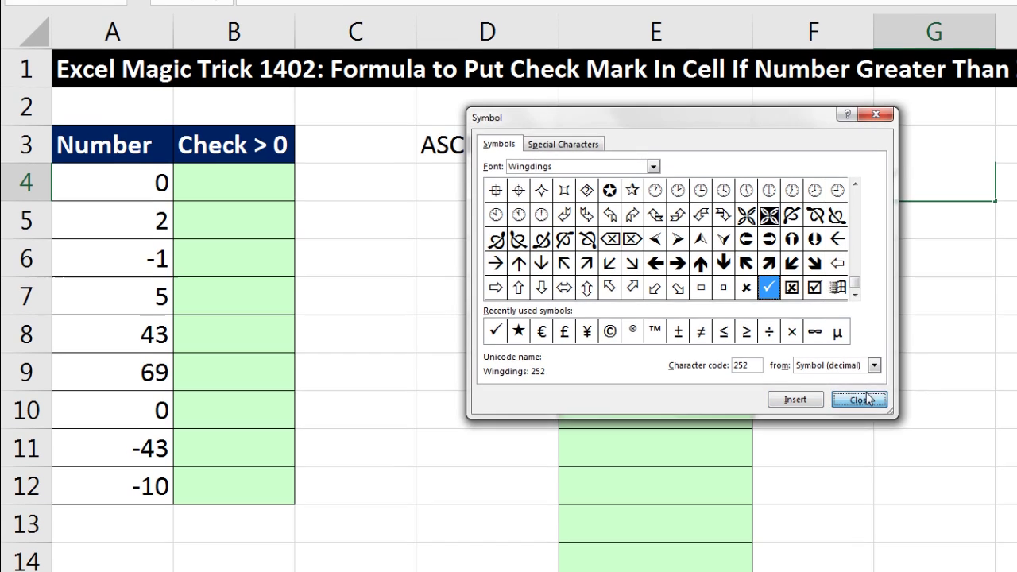
click(836, 400)
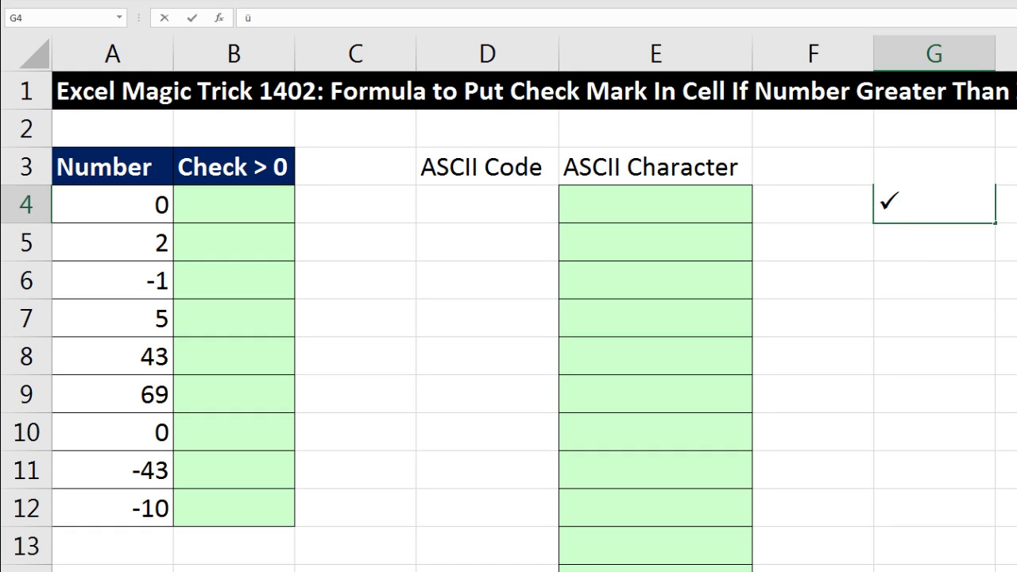
key(ctrl+Return)
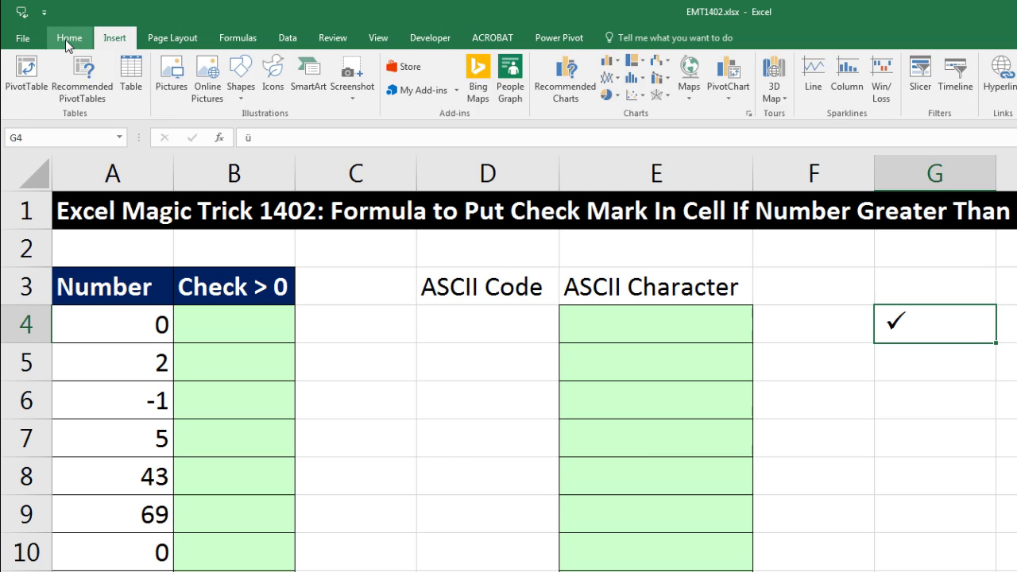
- Return to the Home tab and select cell E4, then D4
click(68, 40)
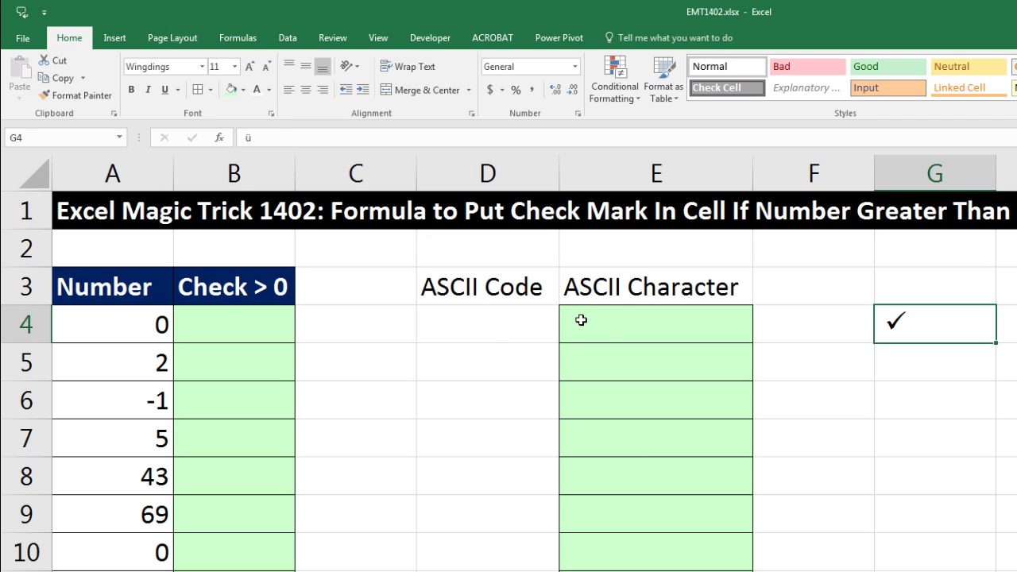
click(619, 323)
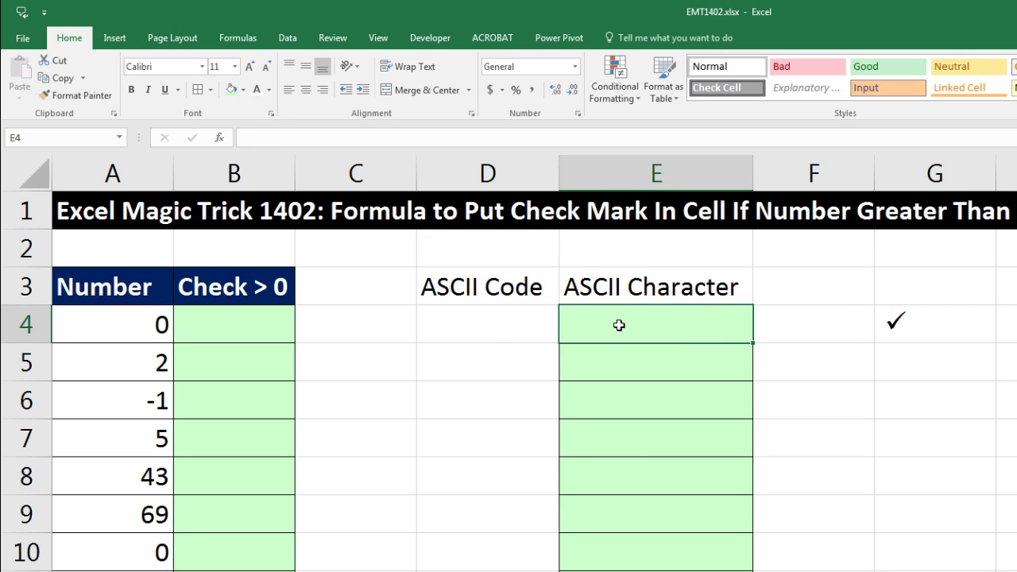
click(532, 326)
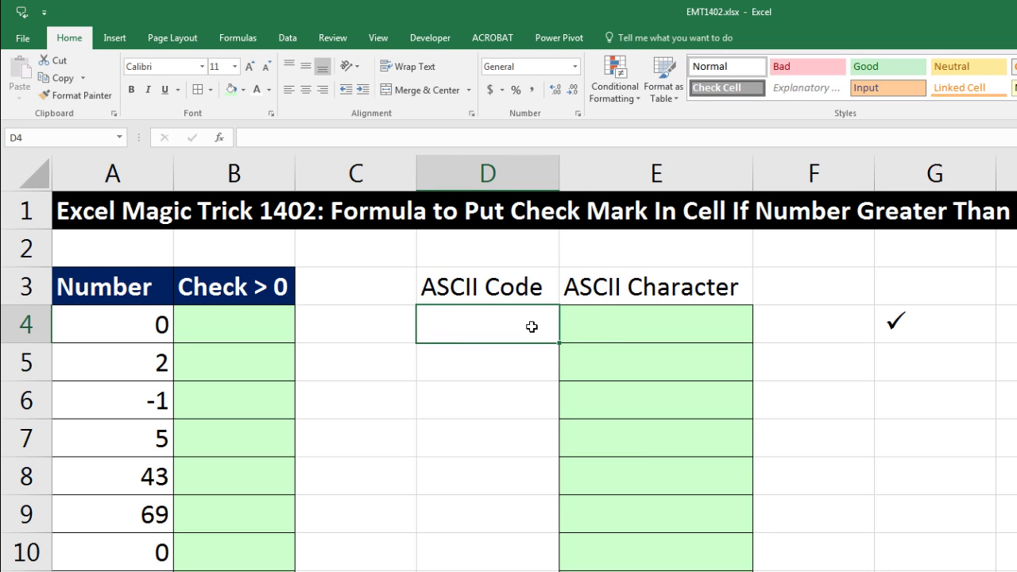
- Enter 1 in D4 as the first ASCII code
text(1)
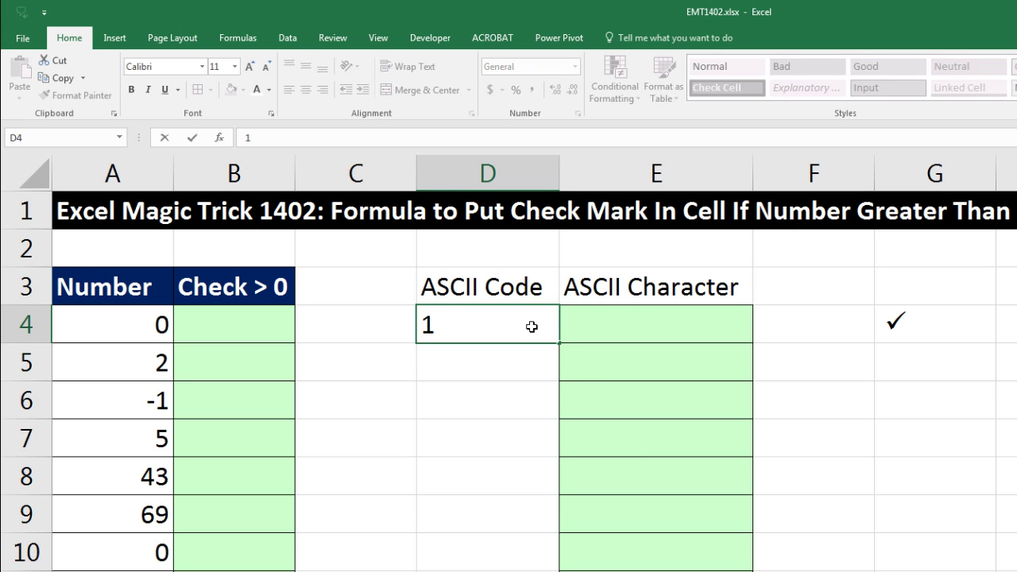
key(ctrl+Return)
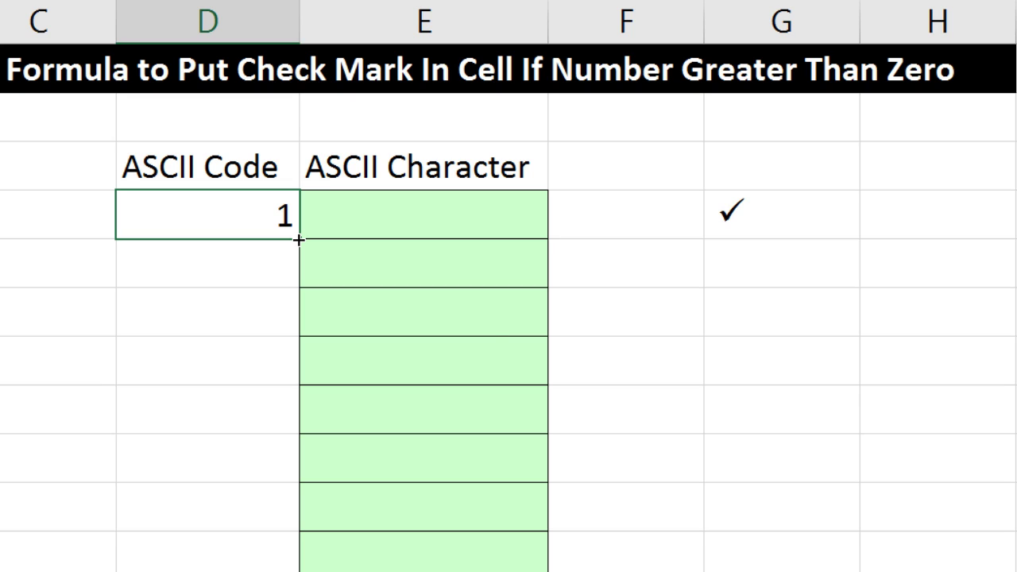
mouse_move(299, 239)
mouse_down()
mouse_move(295, 287)
mouse_move(289, 257)
mouse_up()
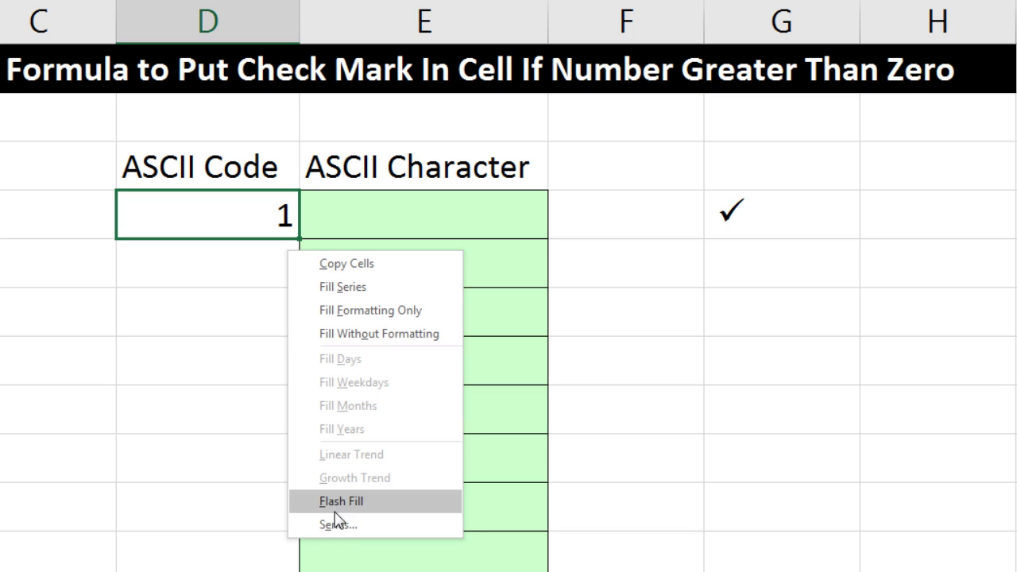
key(Escape)
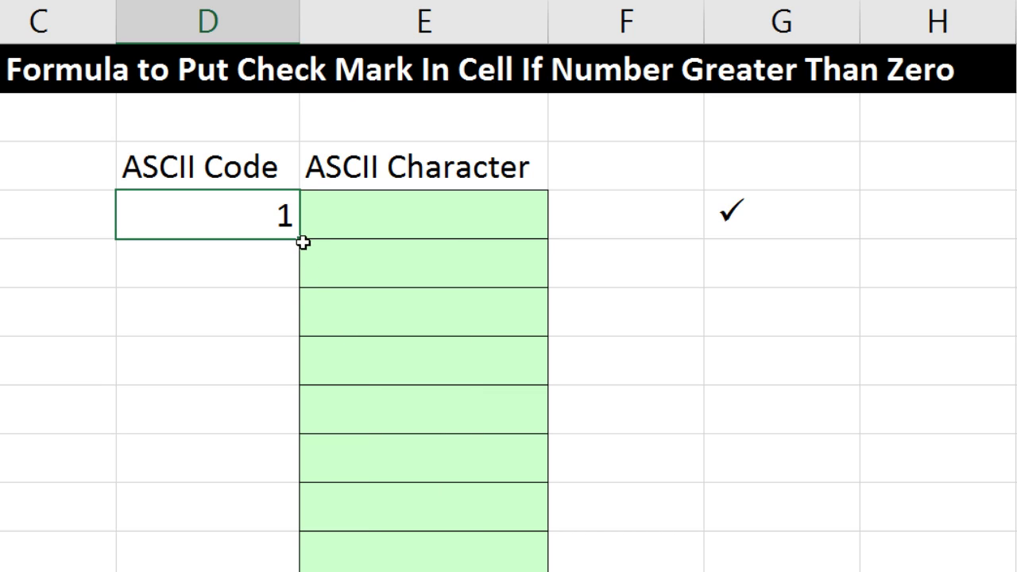
- Fill column D as a series from 1 down to 255, then return to the top
mouse_move(302, 239)
mouse_down()
mouse_move(309, 291)
mouse_move(310, 249)
mouse_up()
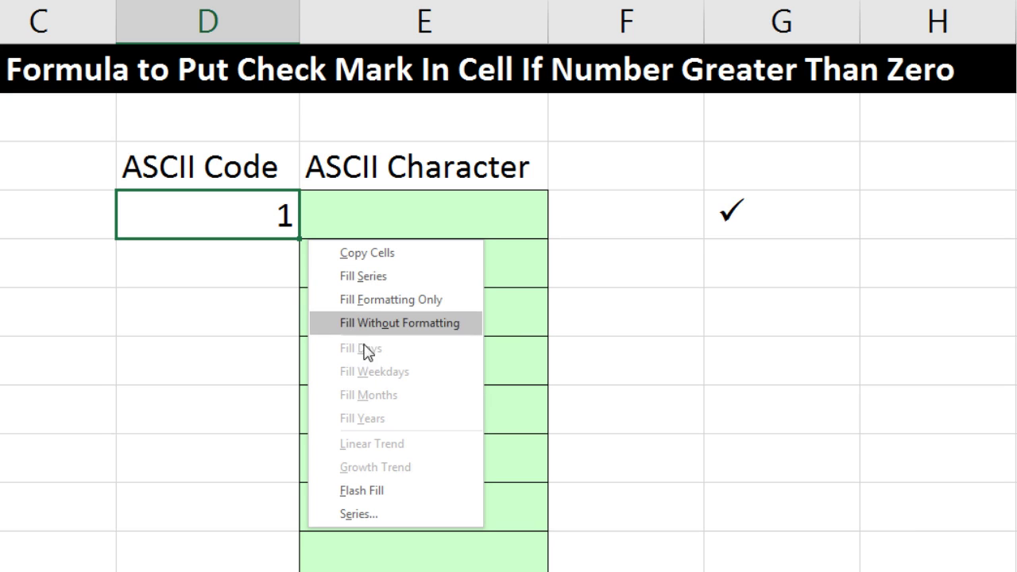
click(362, 513)
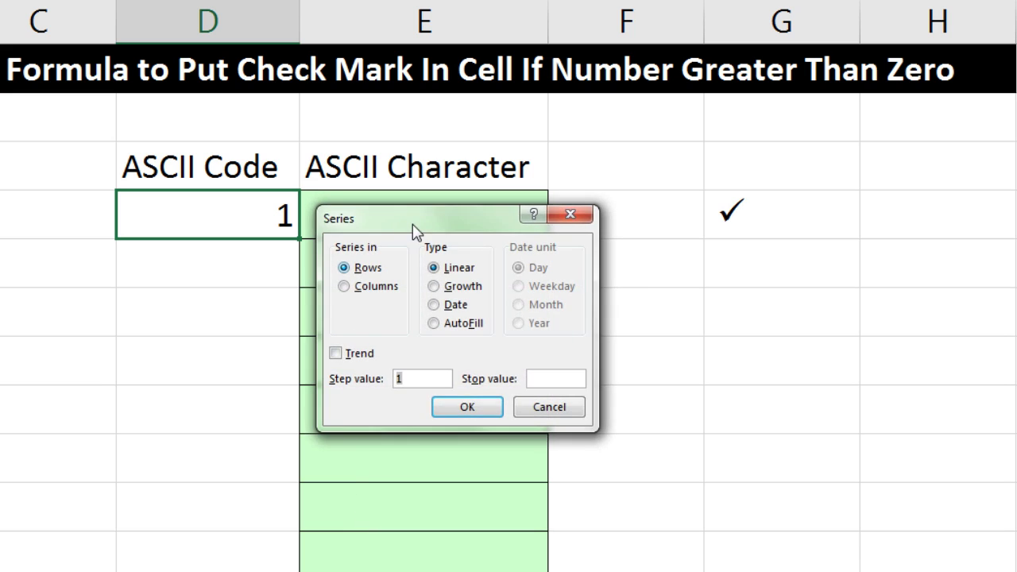
mouse_move(413, 227)
mouse_down()
mouse_move(400, 252)
mouse_move(300, 303)
mouse_move(423, 270)
mouse_move(427, 232)
mouse_up()
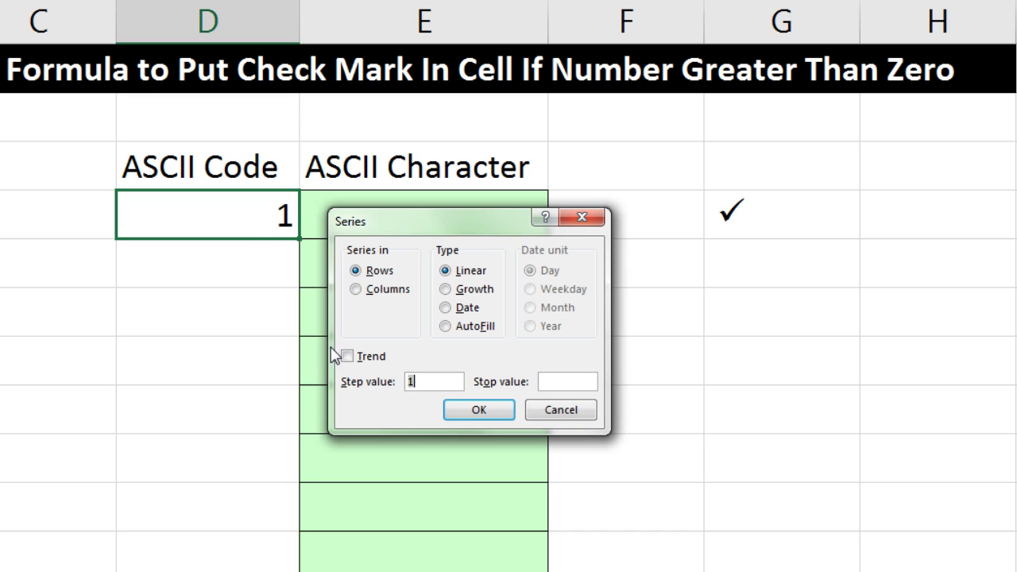
click(356, 300)
click(556, 384)
click(478, 409)
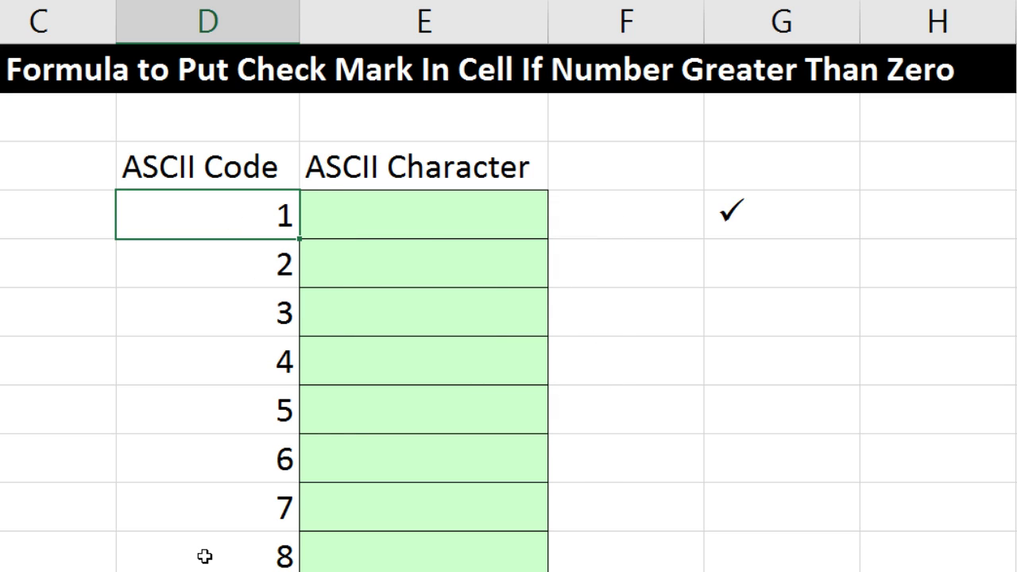
key(ctrl+Down)
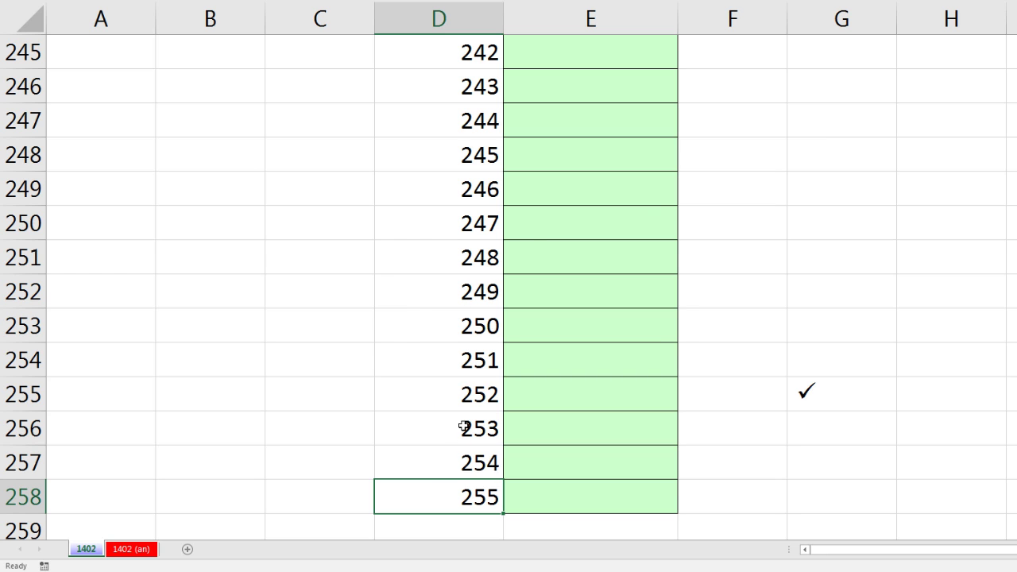
key(ctrl+Up)
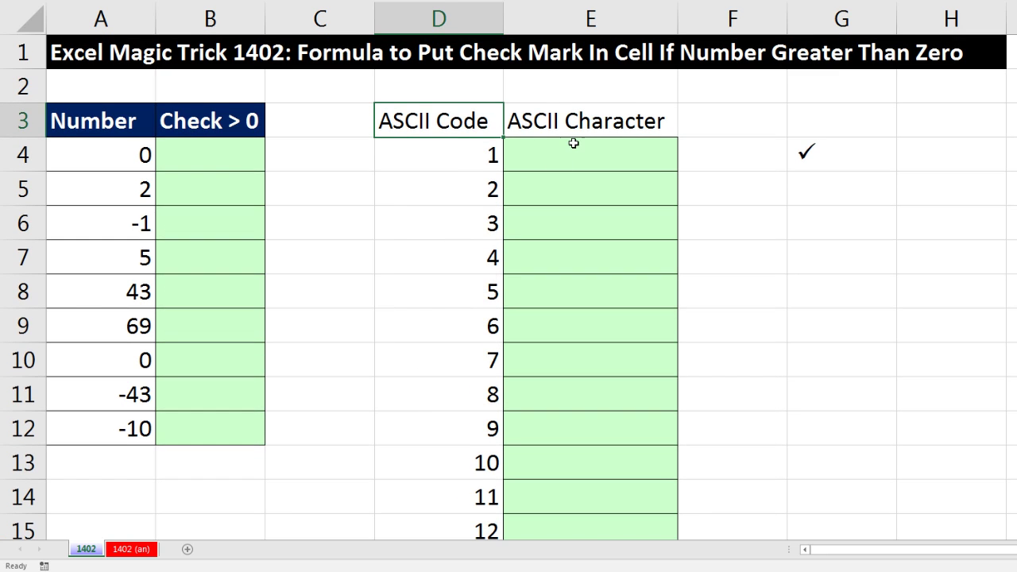
- Enter =CHAR(D4) in E4 and copy it down column E for every code
click(574, 143)
text(=c)
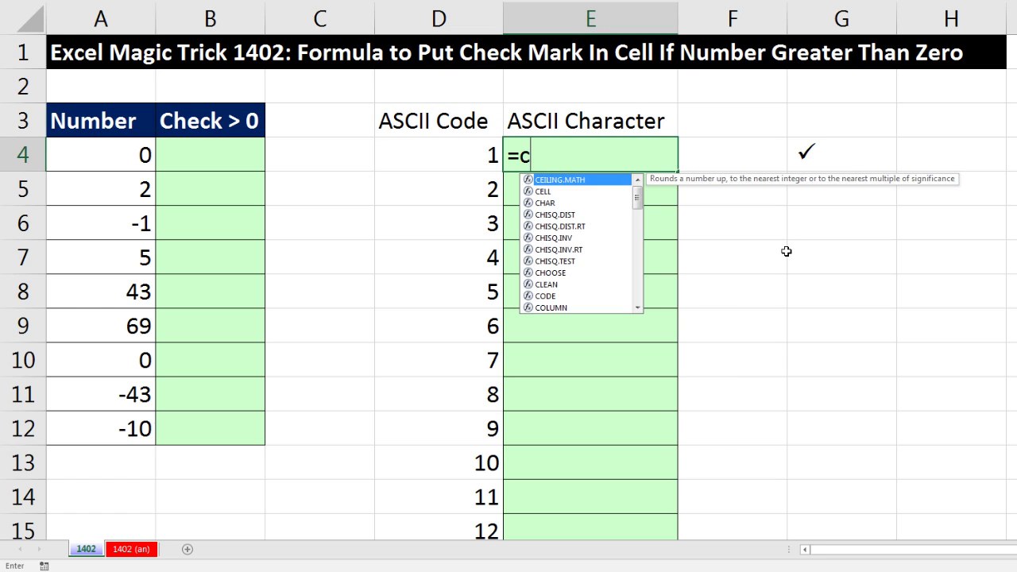
text(h)
key(Tab)
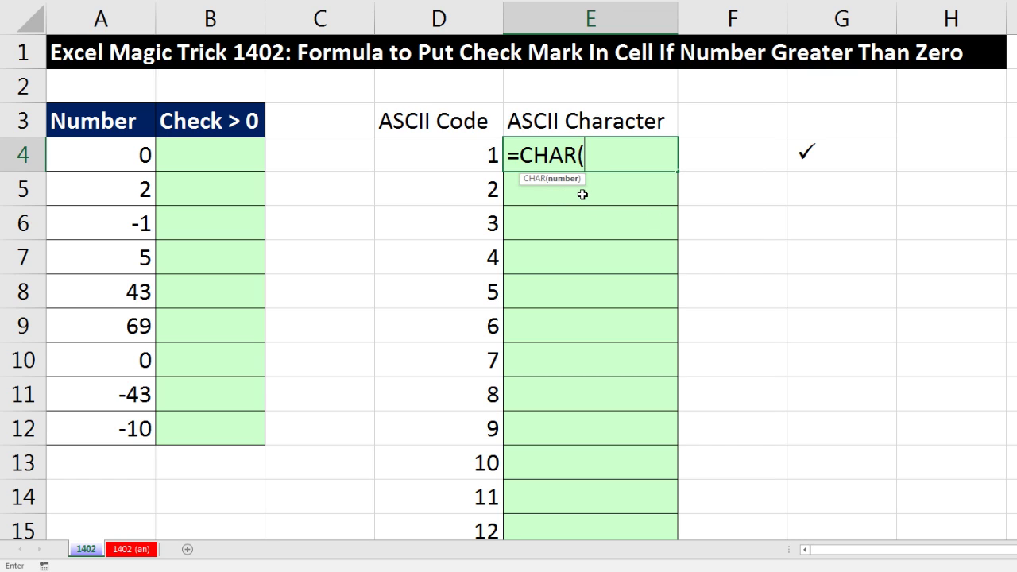
click(459, 151)
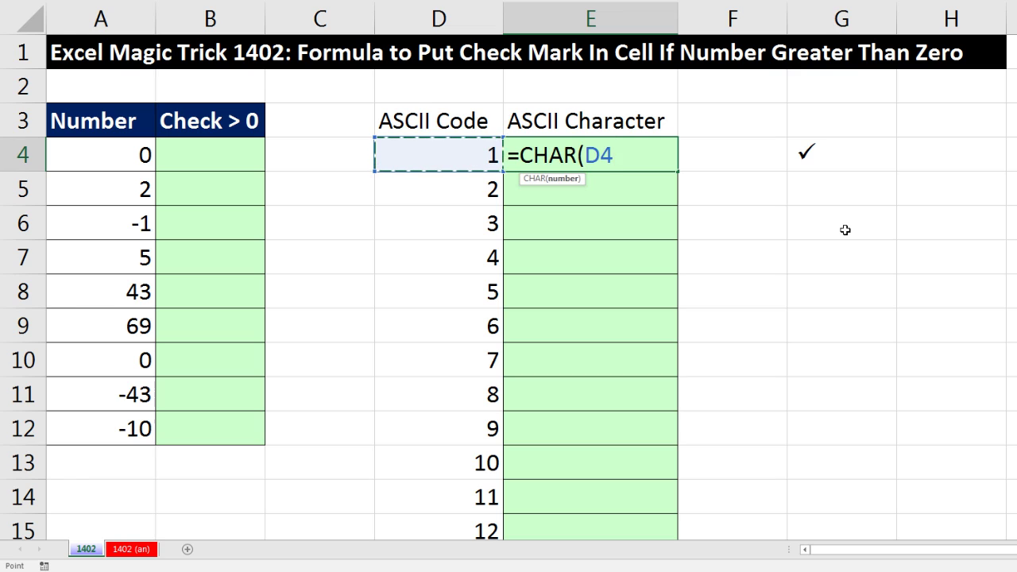
text())
key(ctrl+Return)
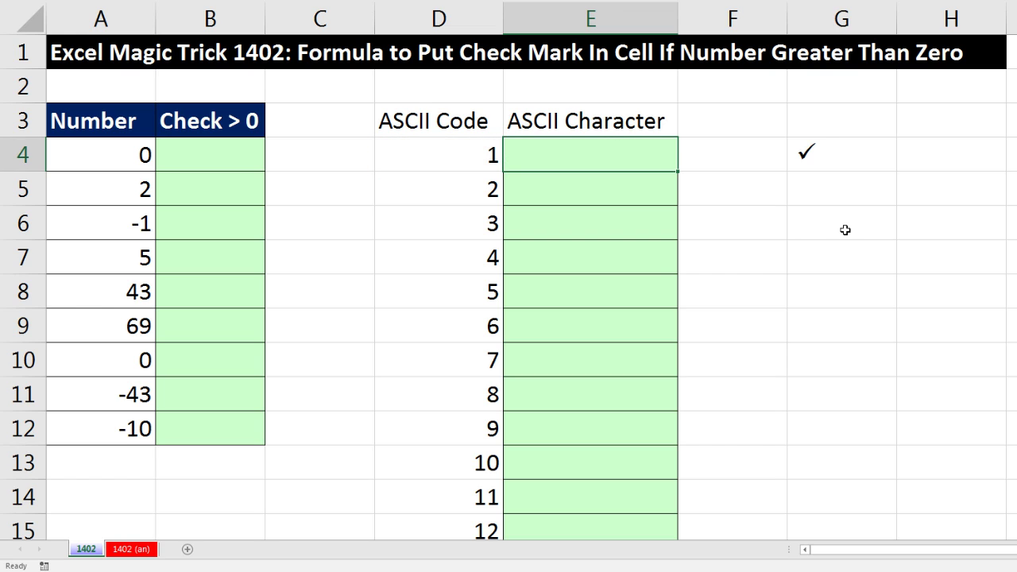
double_click(677, 171)
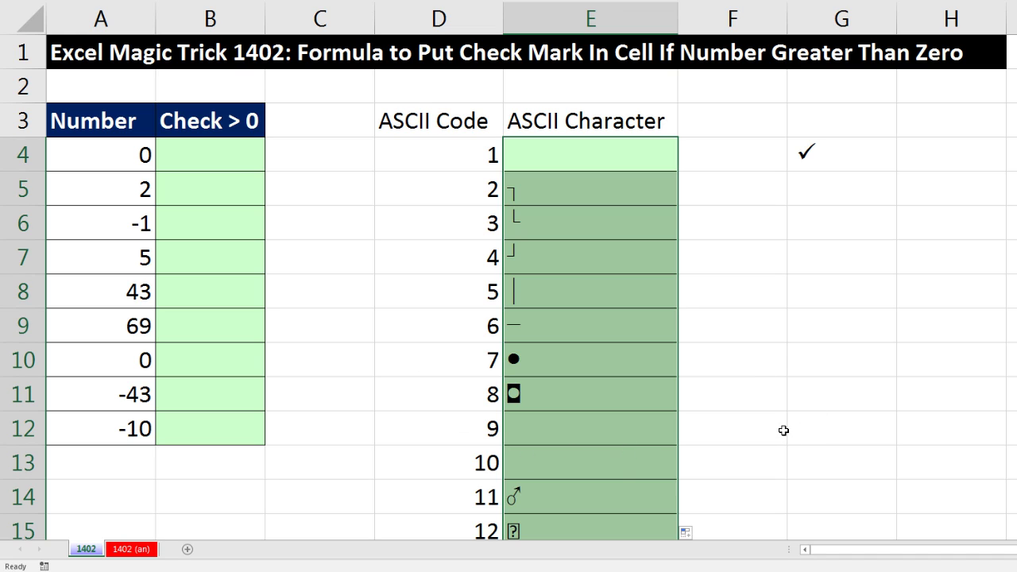
click(602, 457)
scroll(740, 443, down, 2)
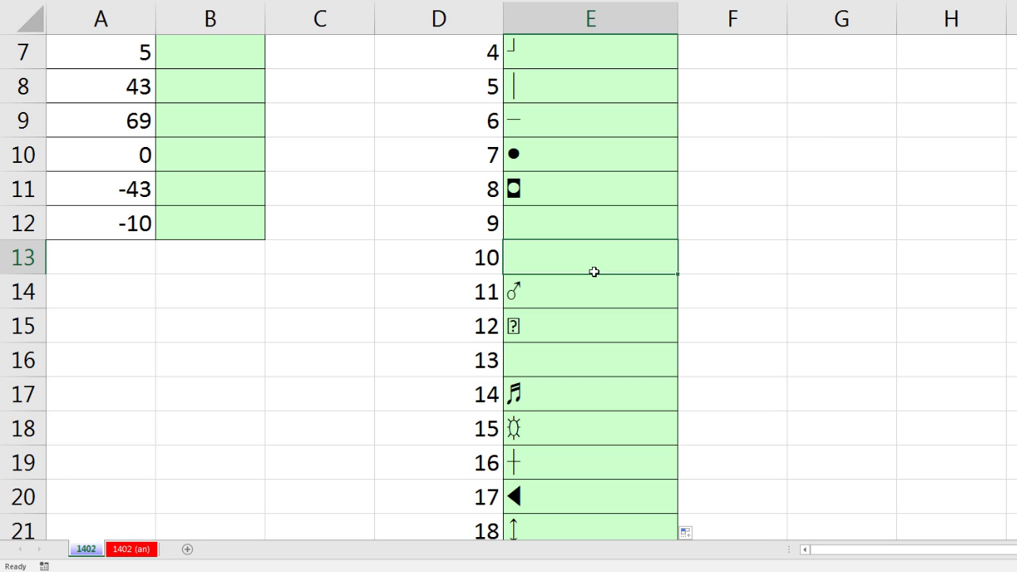
- Review the finished 1402 (an) sheet, then go back to sheet 1402 and select H4
click(143, 550)
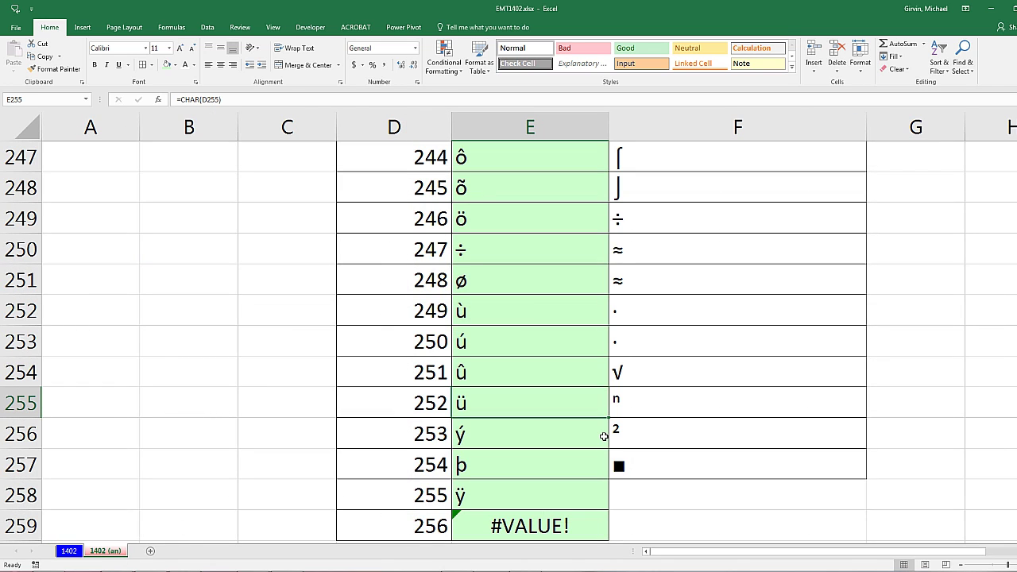
key(ctrl+Home)
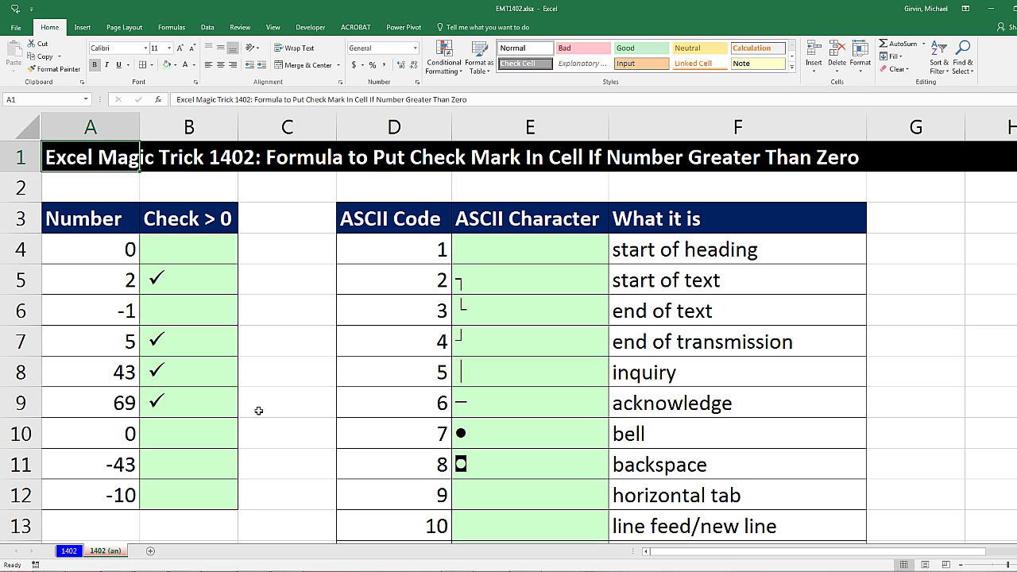
click(70, 551)
key(ctrl+Home)
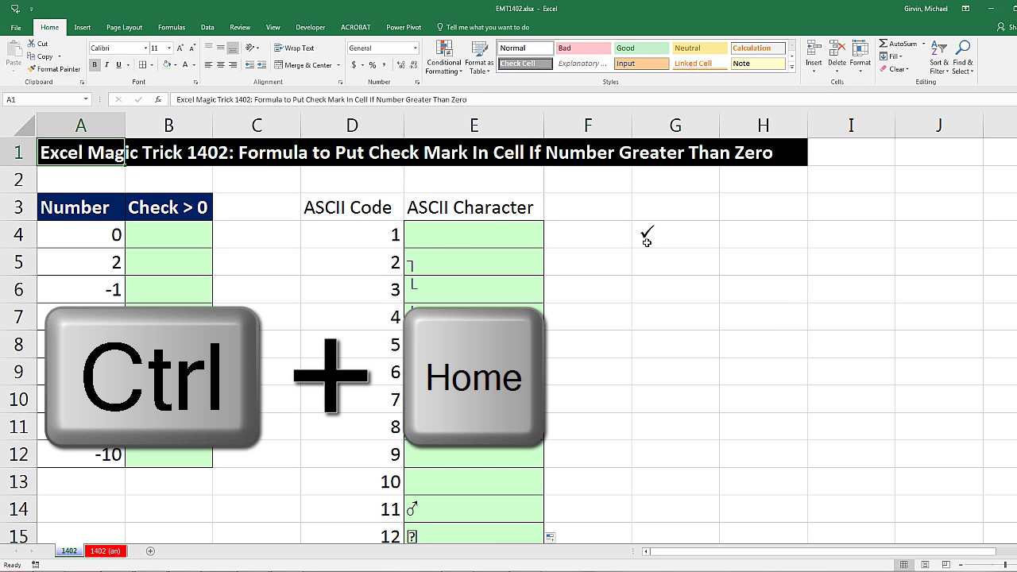
click(735, 238)
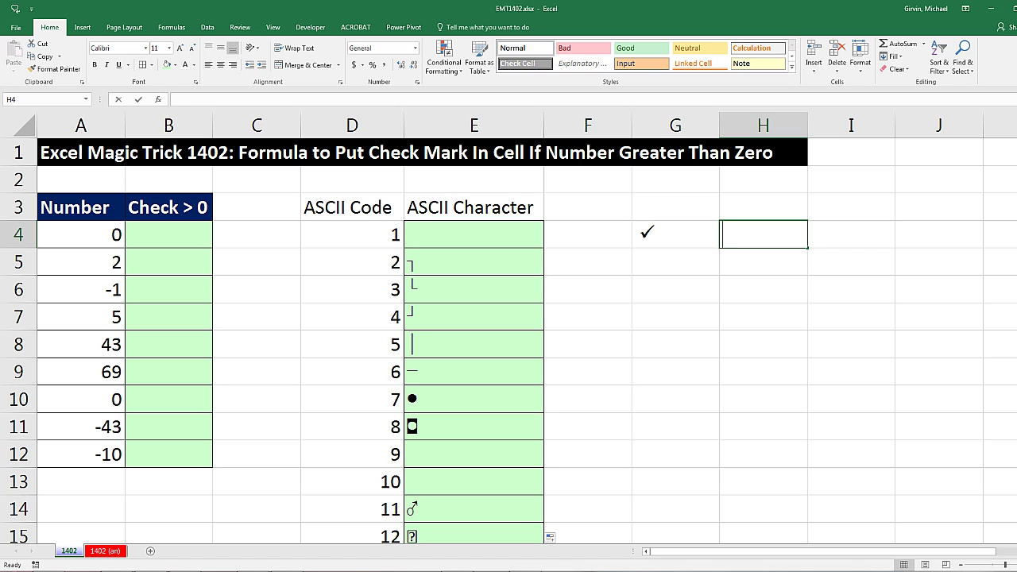
- Enter =CODE(G4) in H4, returning 252 for the check mark
text(=code)
key(Tab)
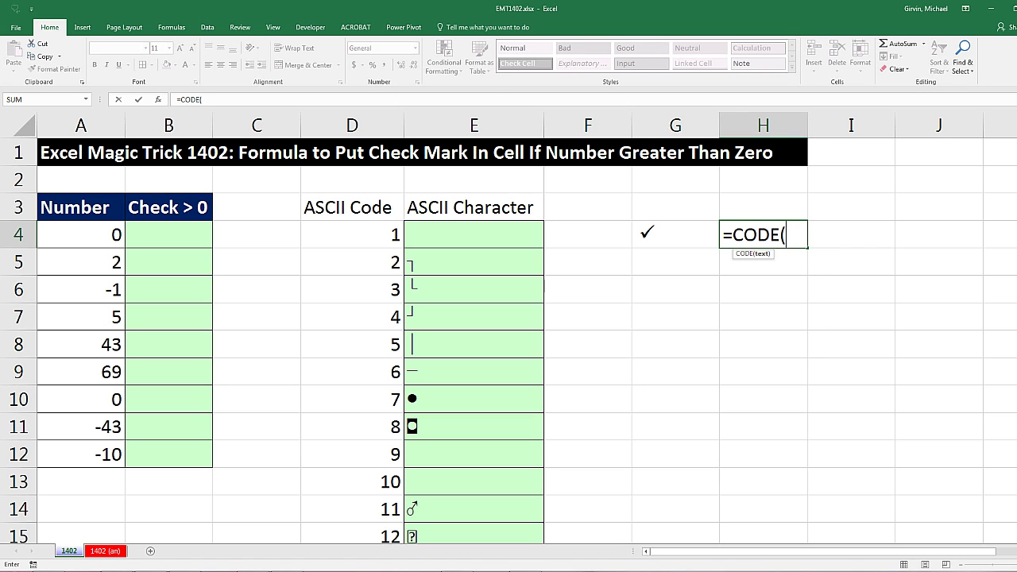
click(676, 234)
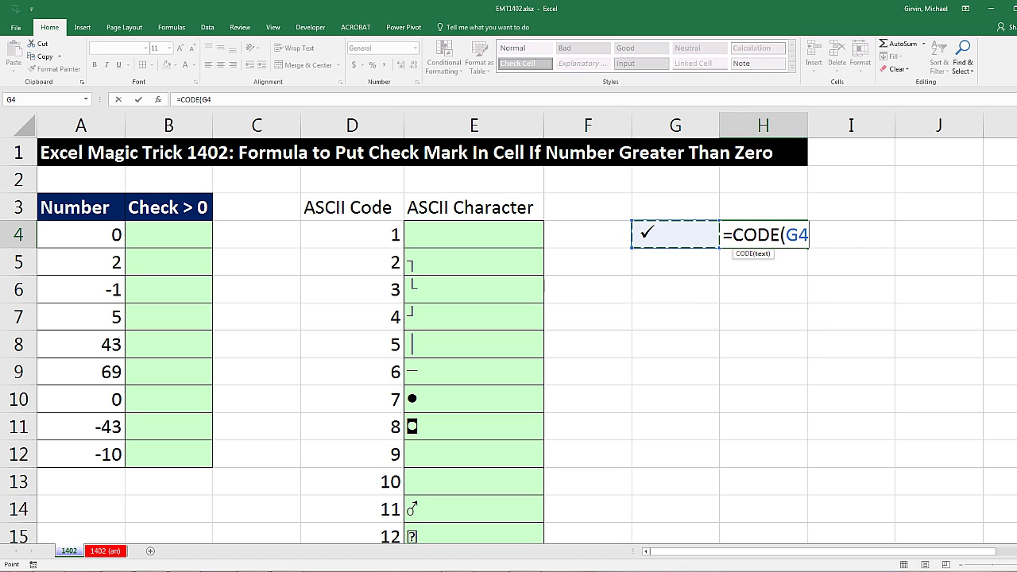
key(ctrl+Return)
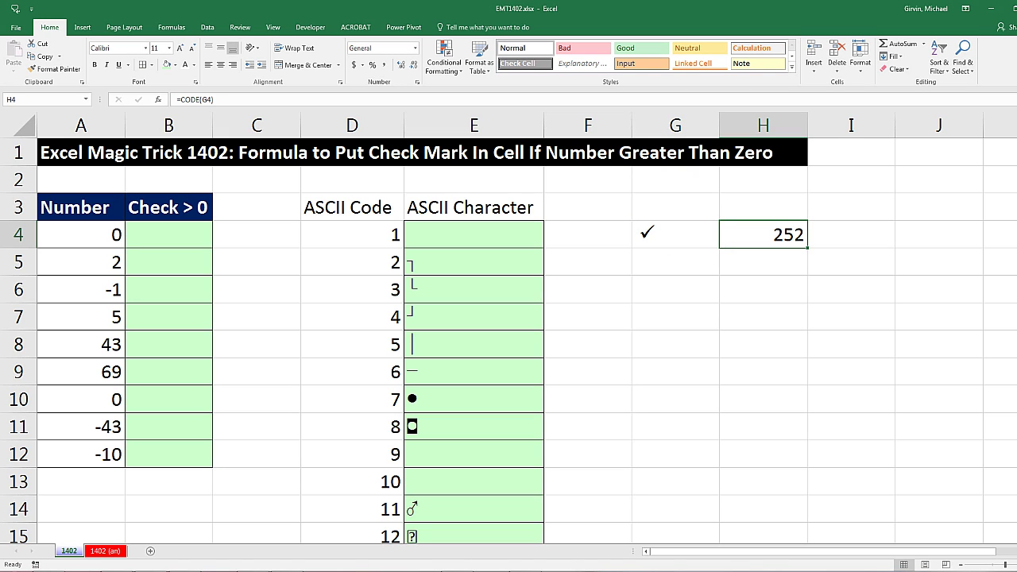
- Compare with code 252 in the list, where G255 shows =CHAR(252) in Wingdings
click(353, 366)
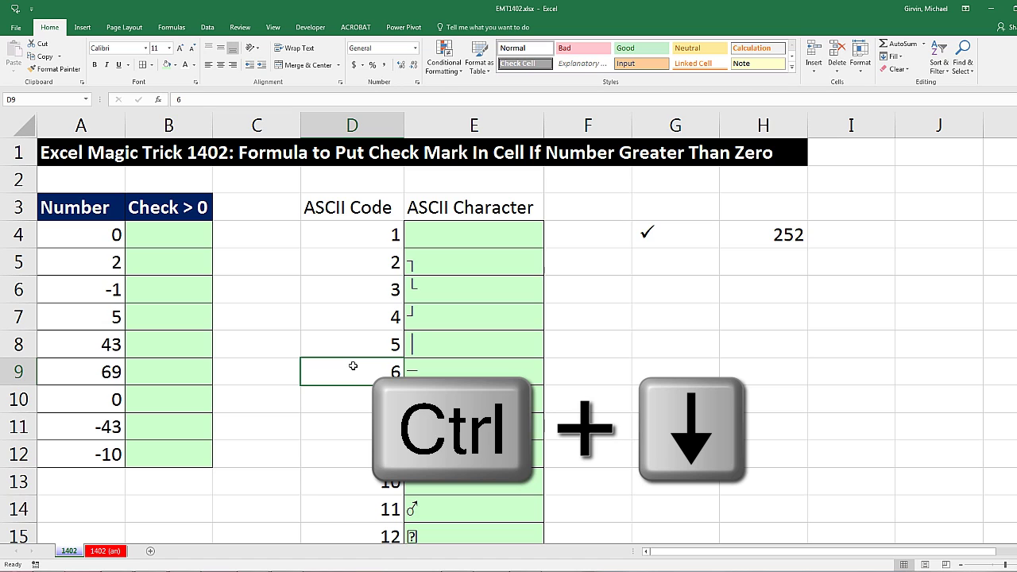
key(ctrl+Down)
drag(360, 425, 439, 415)
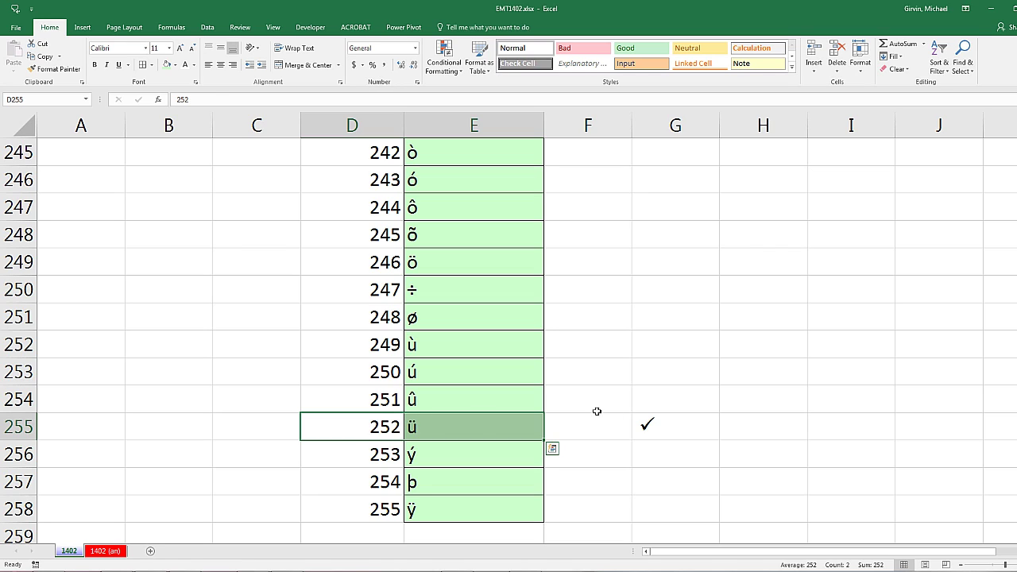
click(676, 430)
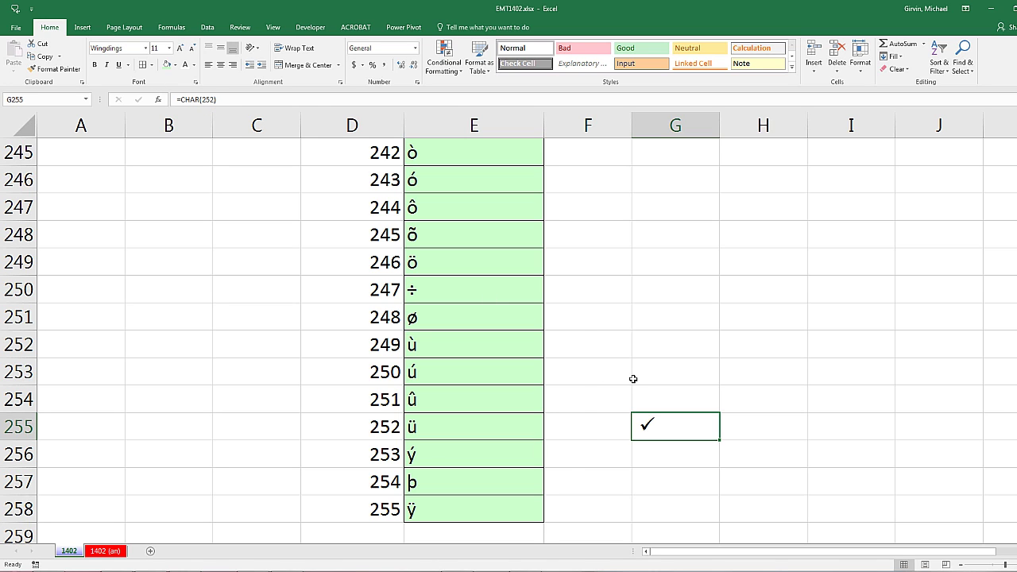
key(ctrl+Home)
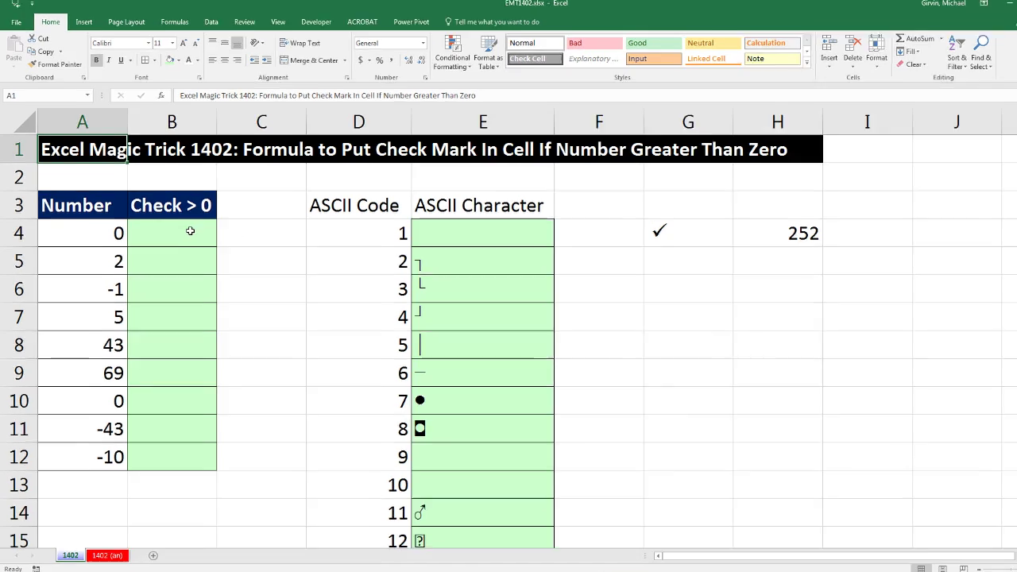
- Start an IF formula in B4 with the test A4>0
click(190, 231)
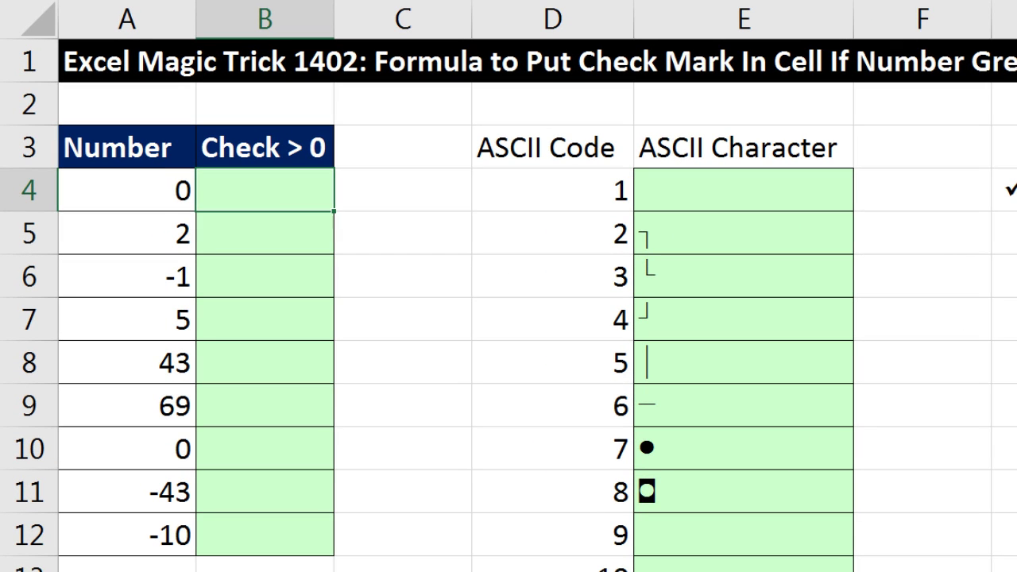
text(=if()
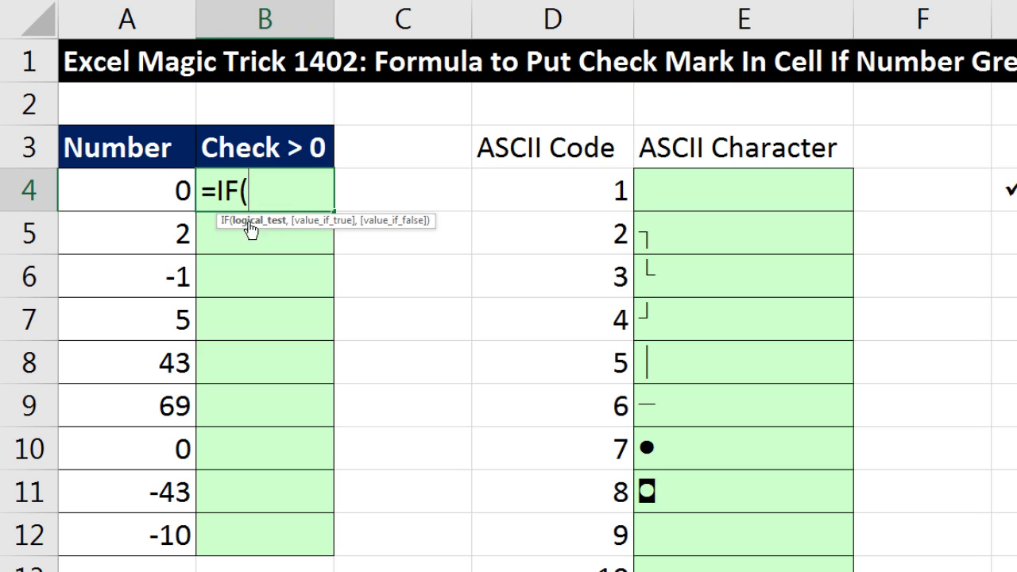
click(161, 189)
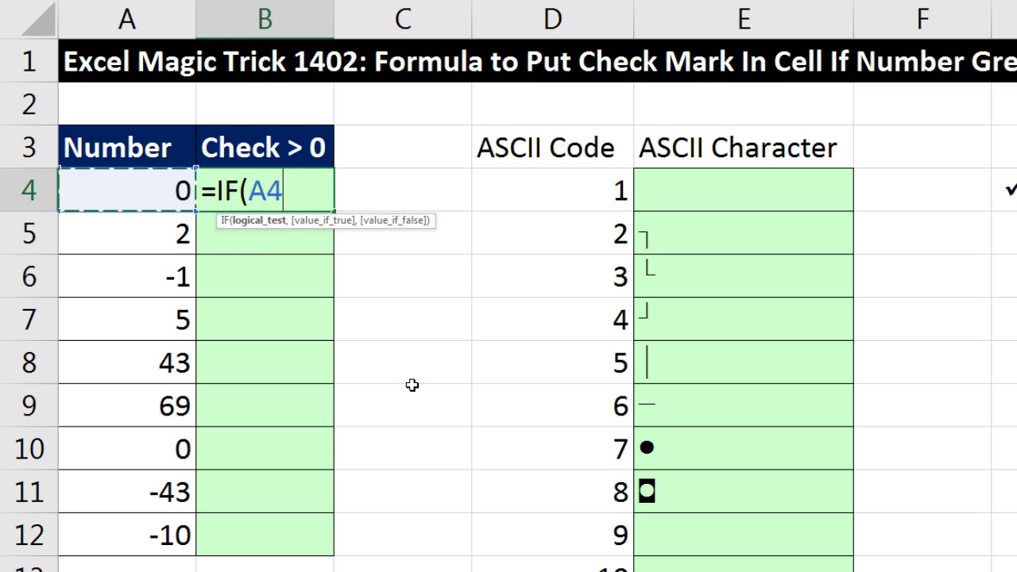
text(>0)
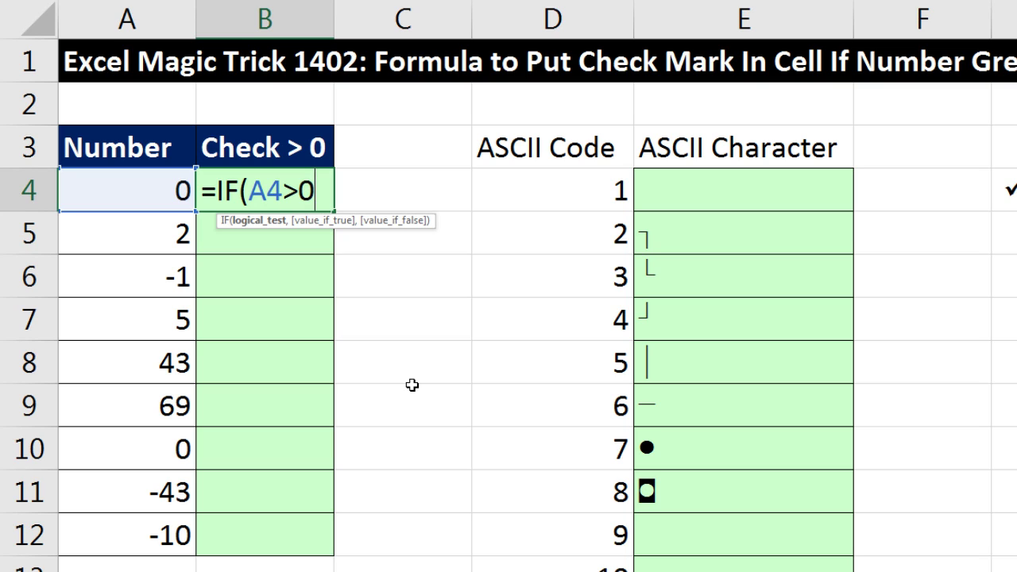
text(,)
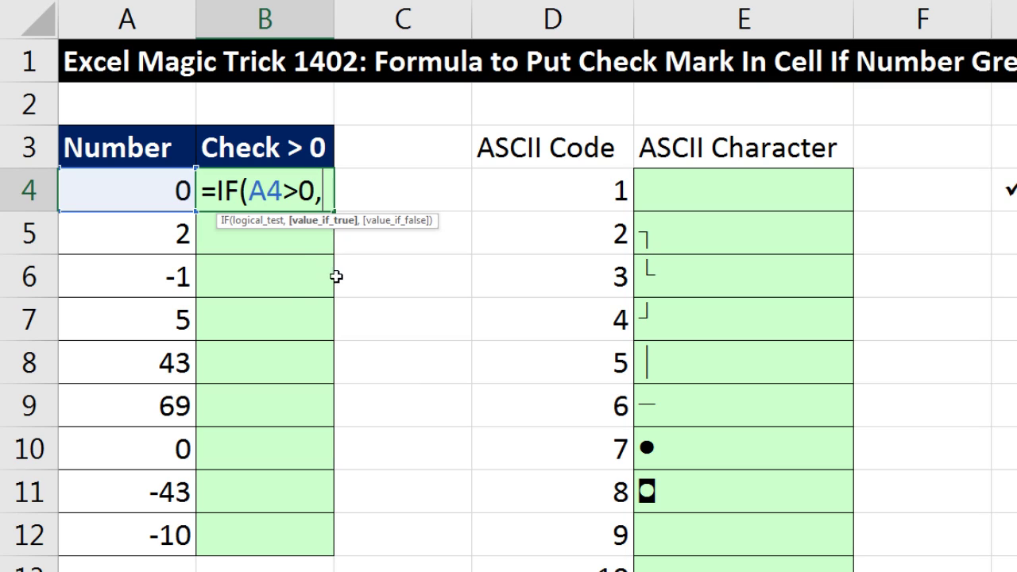
click(263, 221)
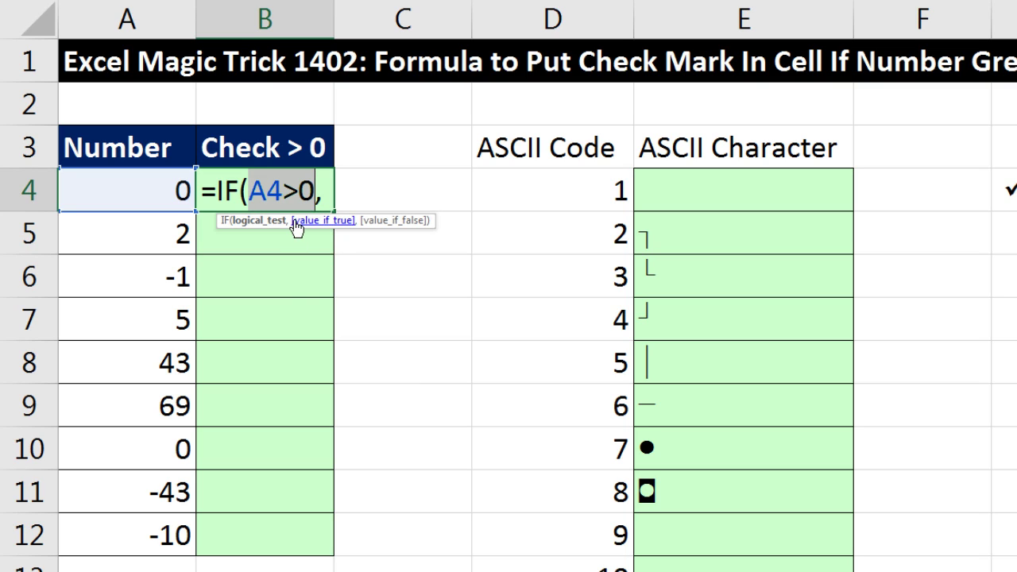
click(304, 226)
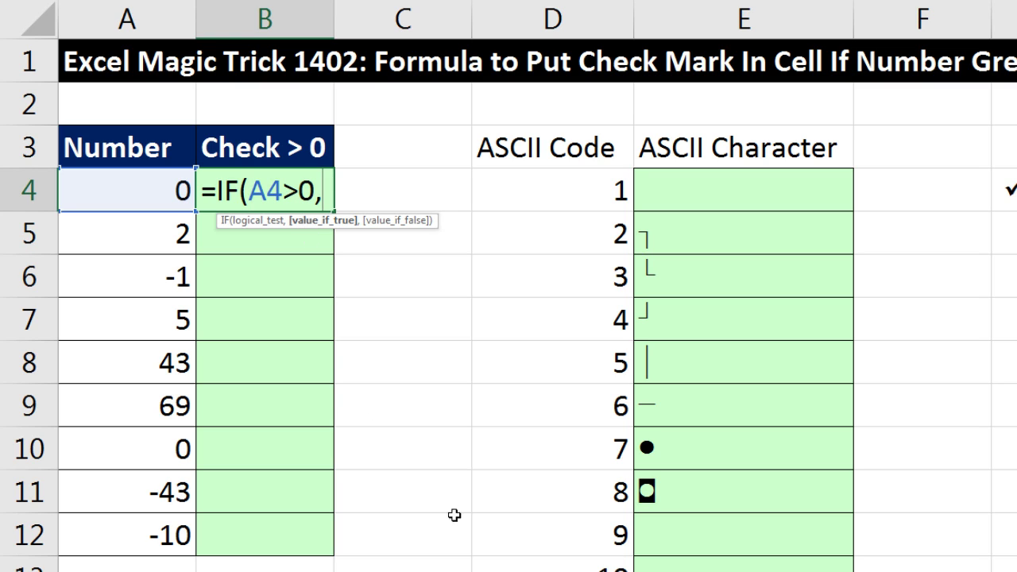
- Complete it as =IF(A4>0,CHAR(252),"") and enter it
text(ch)
key(Tab)
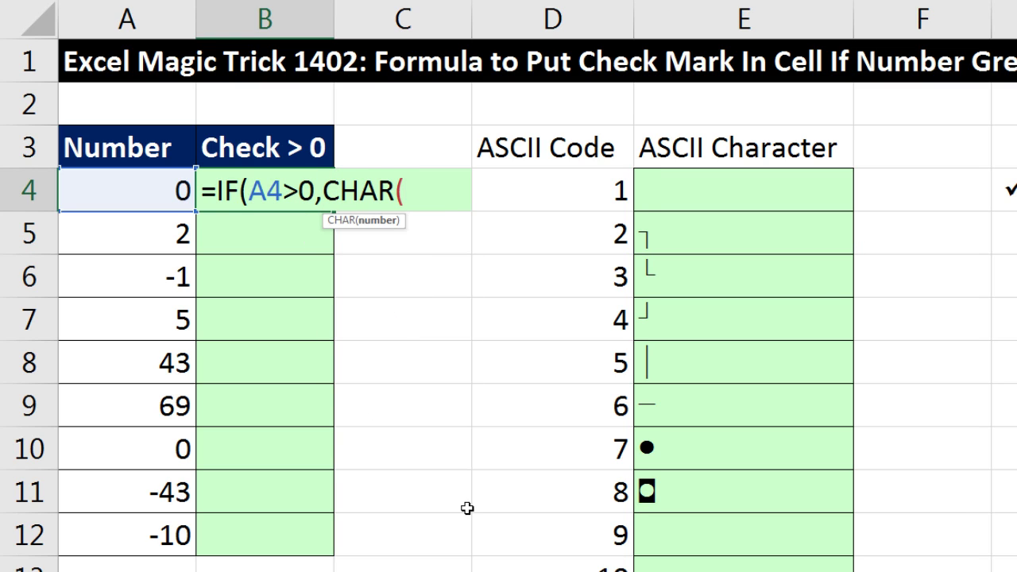
text(252))
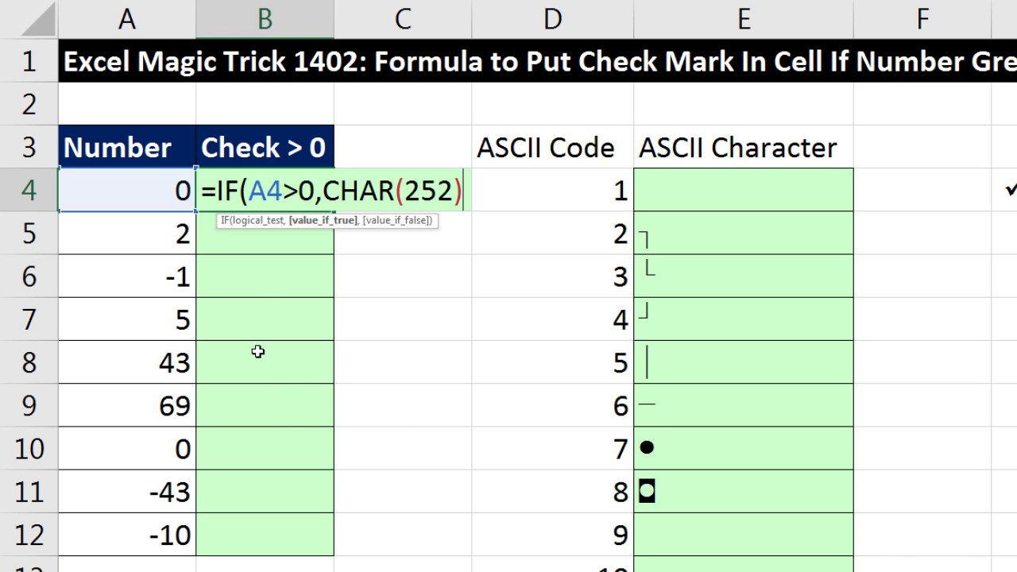
text(,)
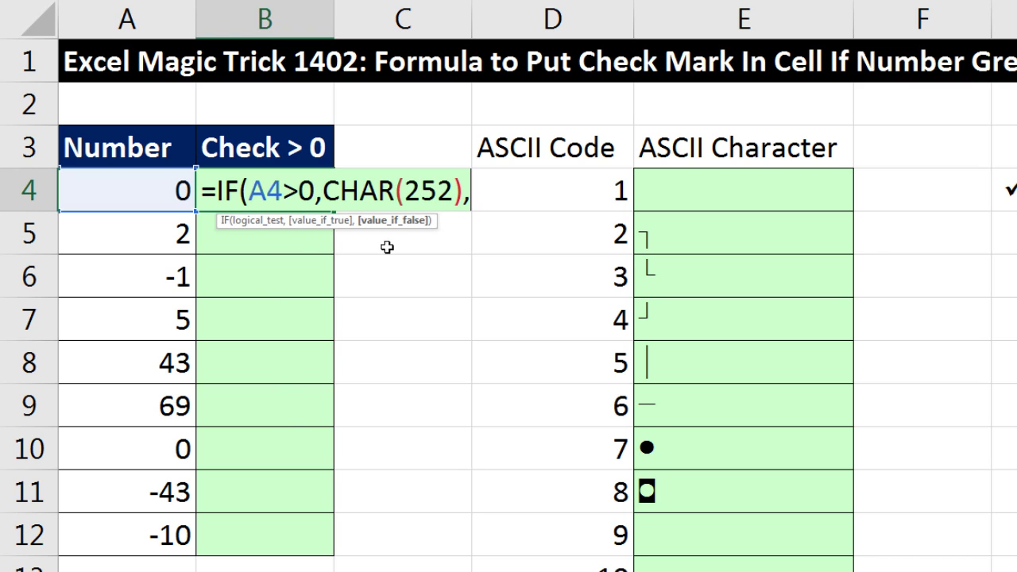
click(257, 222)
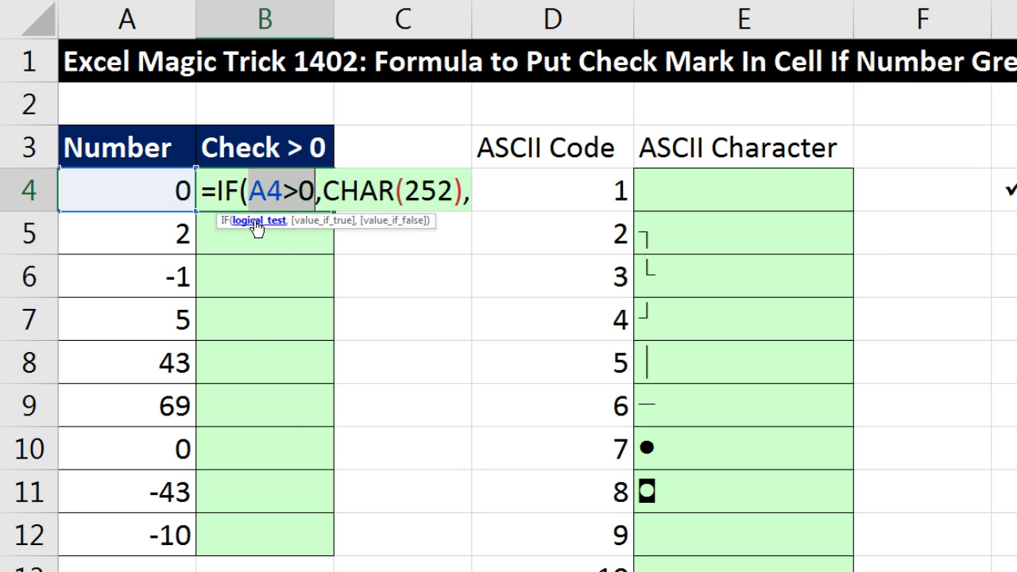
click(378, 223)
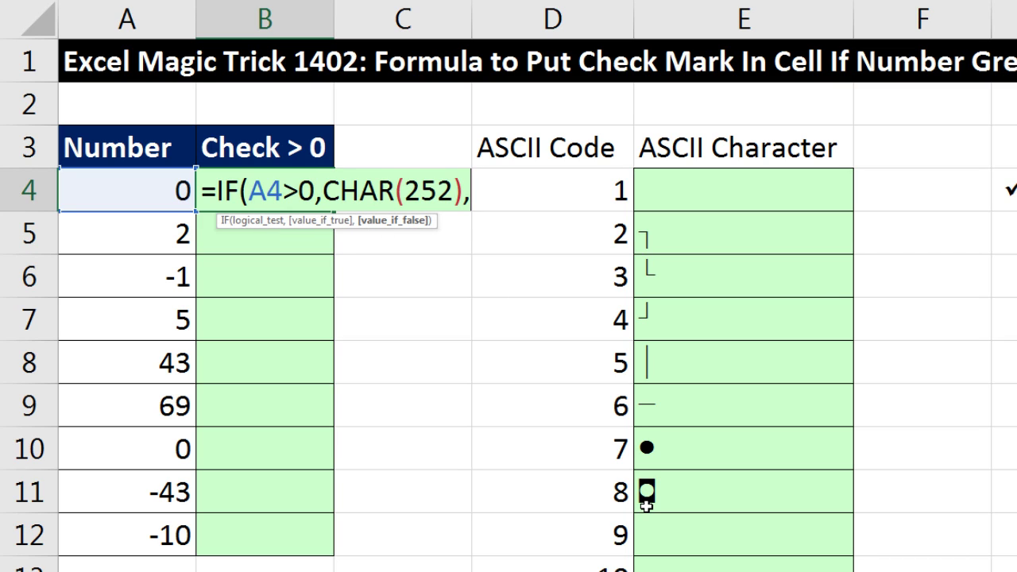
text("")
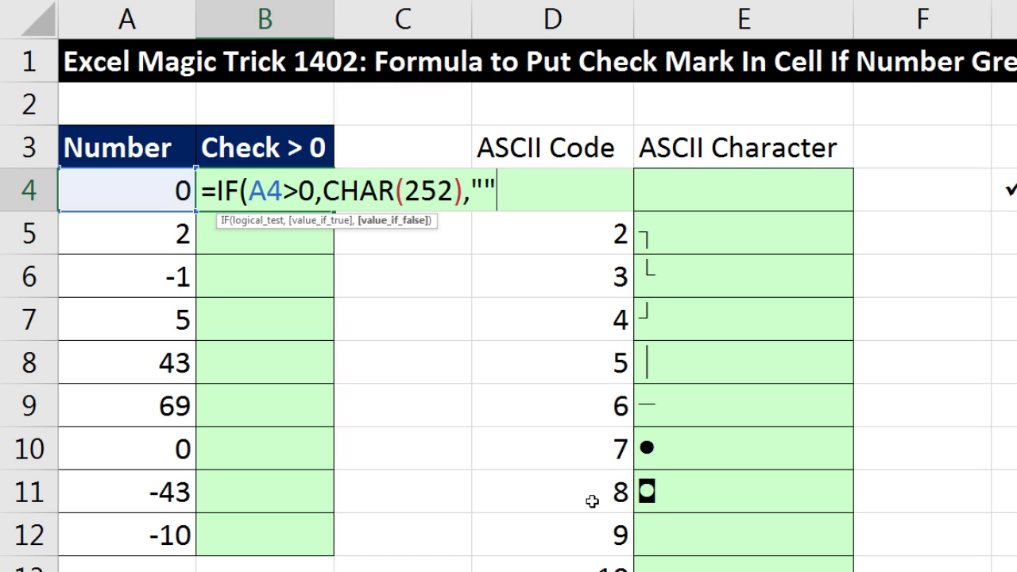
text())
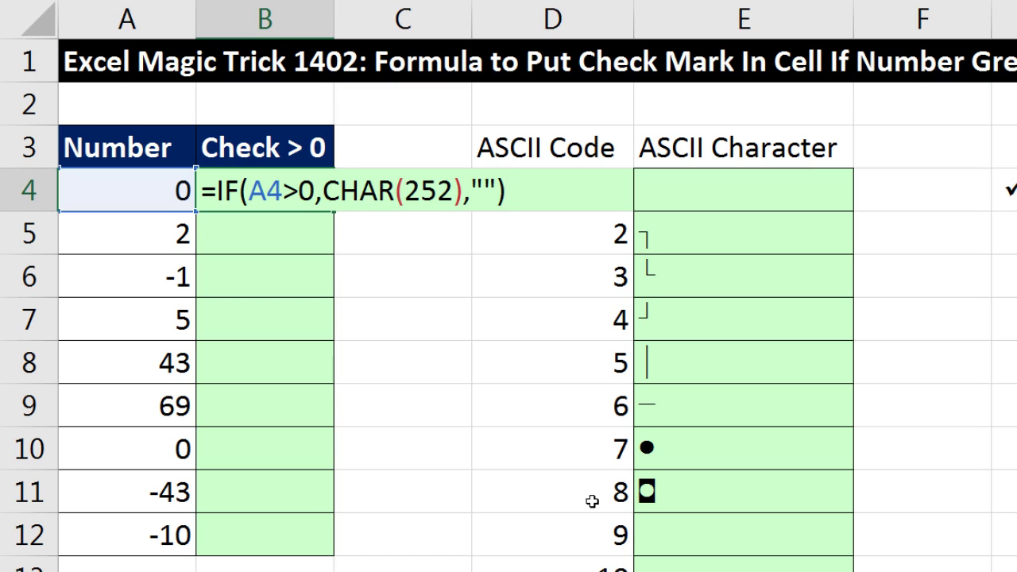
key(ctrl+Return)
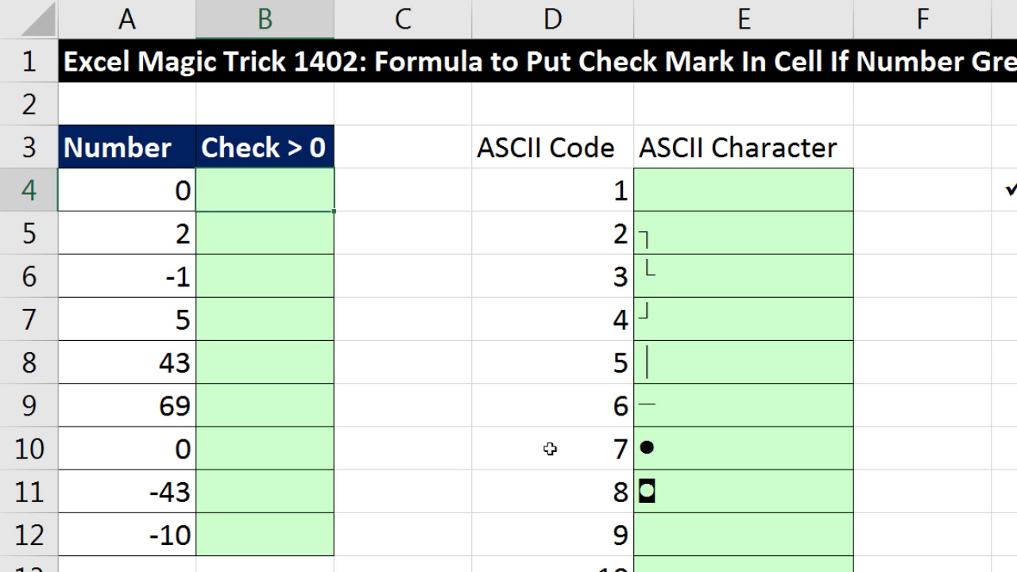
- Copy the IF formula down to B12 and set B4:B12 to the Wingdings font
double_click(335, 212)
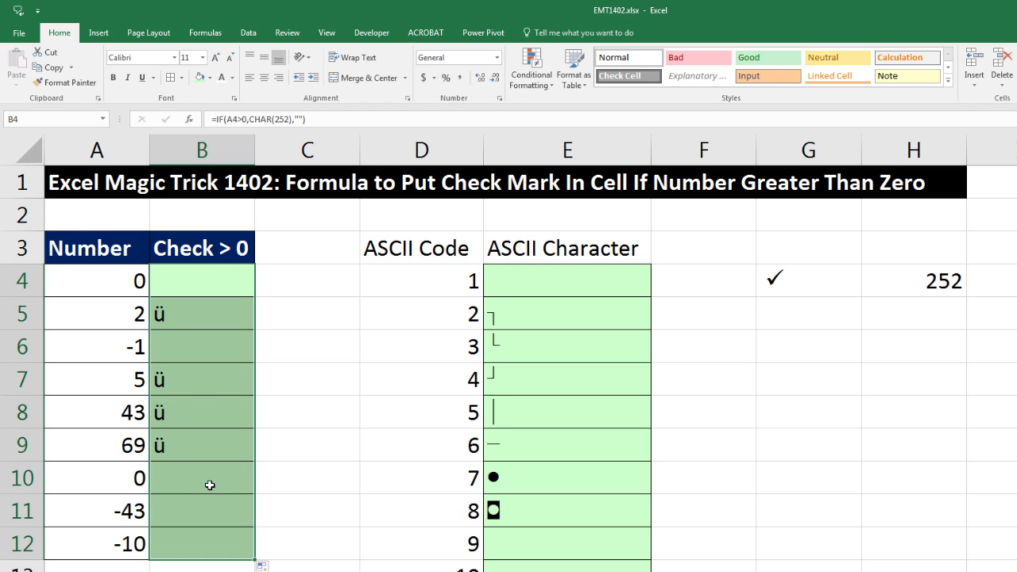
click(174, 58)
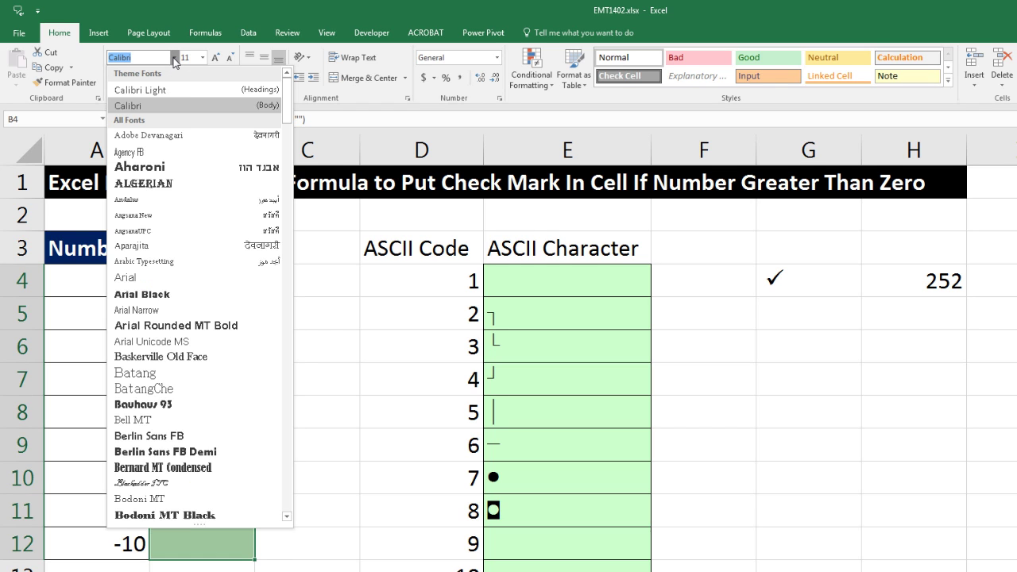
scroll(326, 352, down, 15)
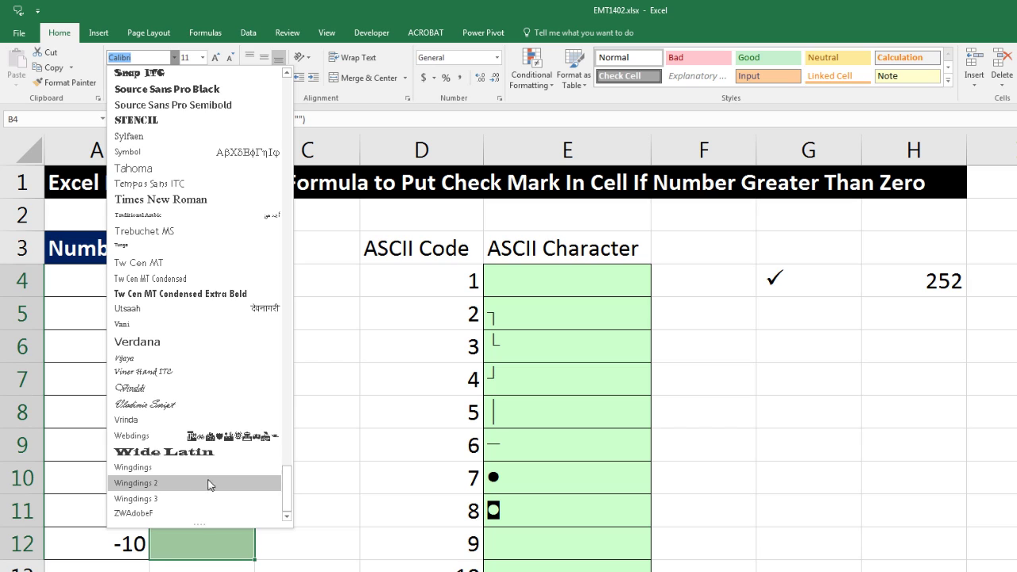
click(163, 467)
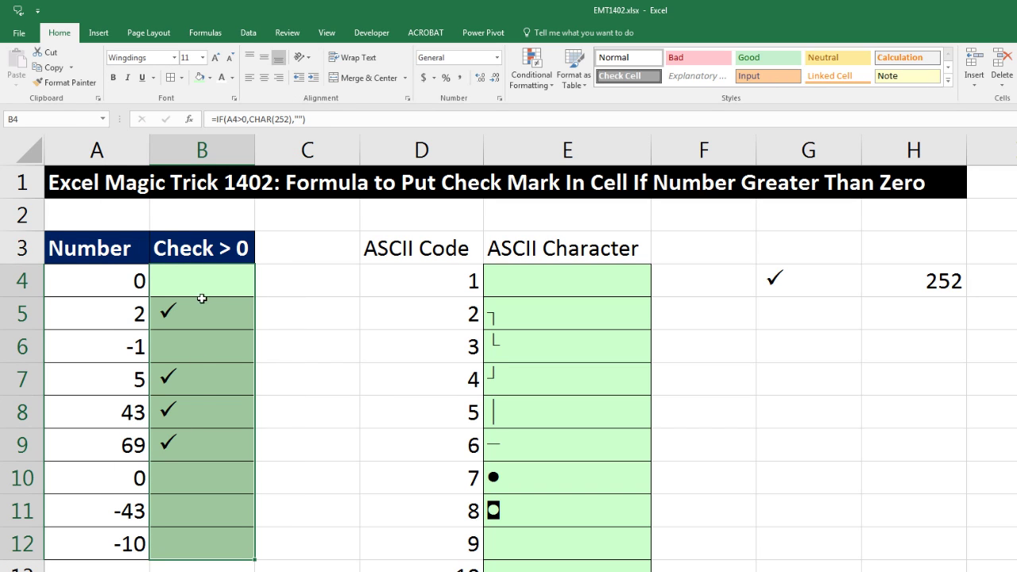
click(101, 355)
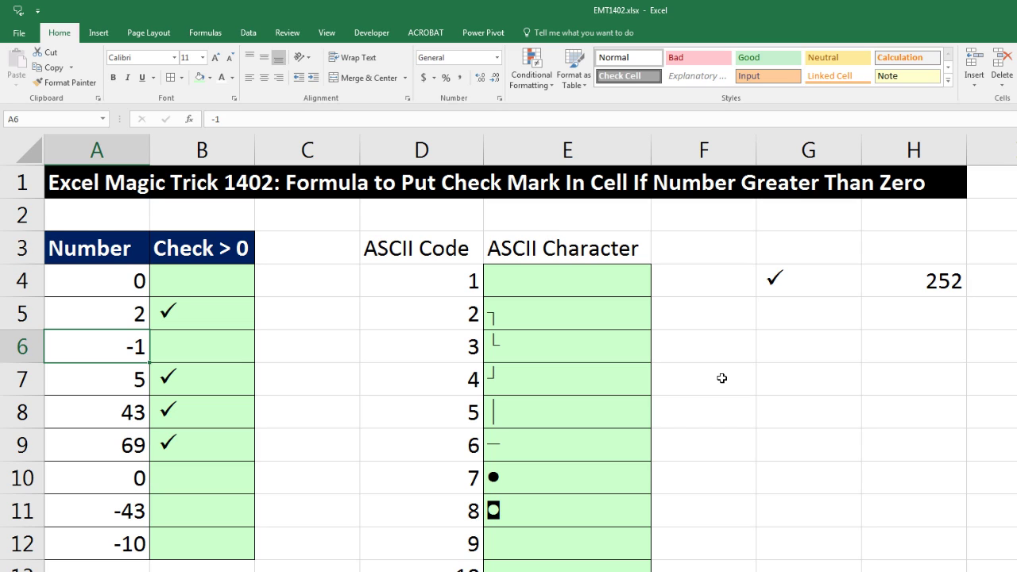
- Enter 95 in A6 to test it, undo back to -1, then edit B4's formula
text(95)
key(Return)
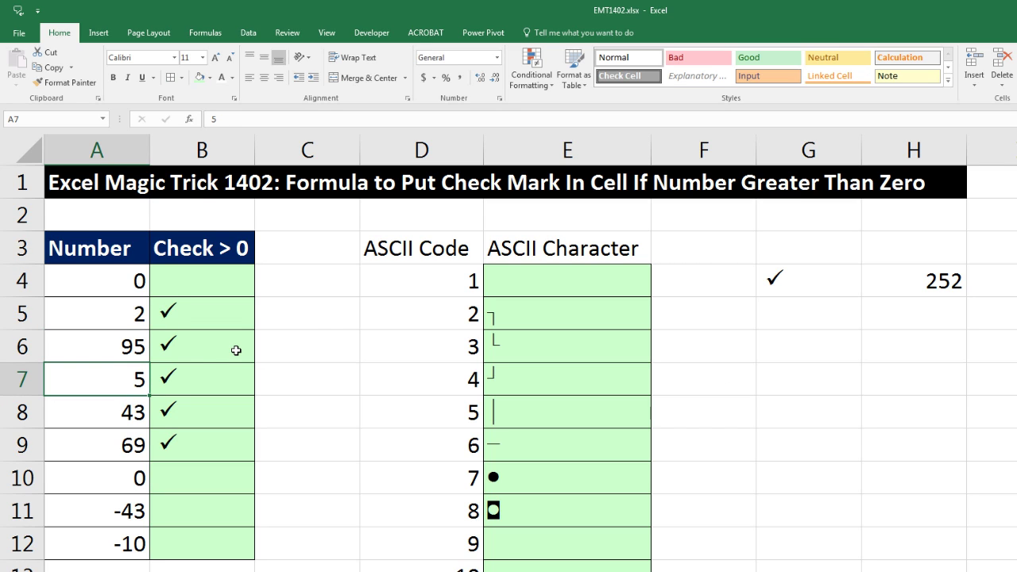
key(ctrl+z)
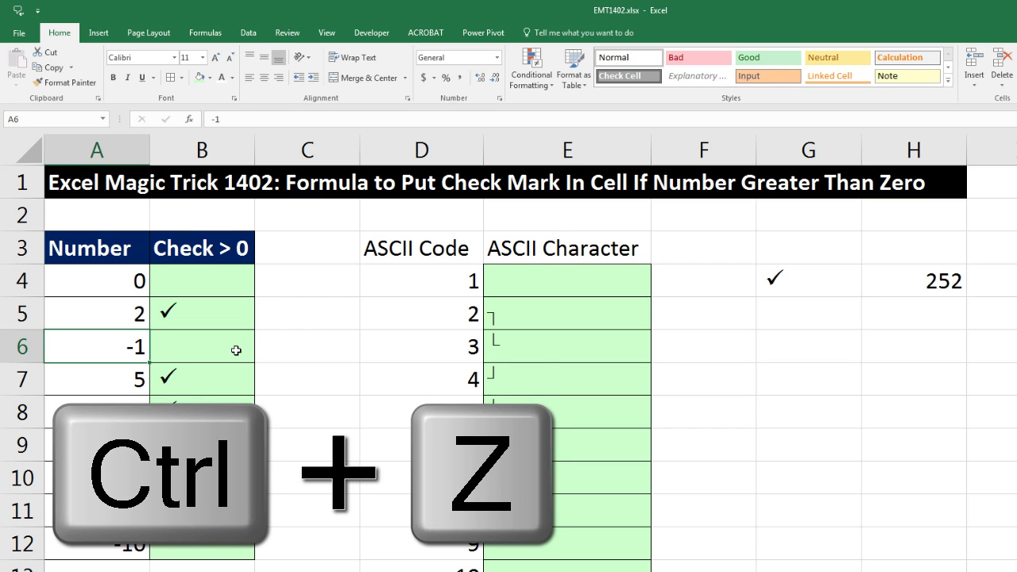
click(225, 280)
key(F2)
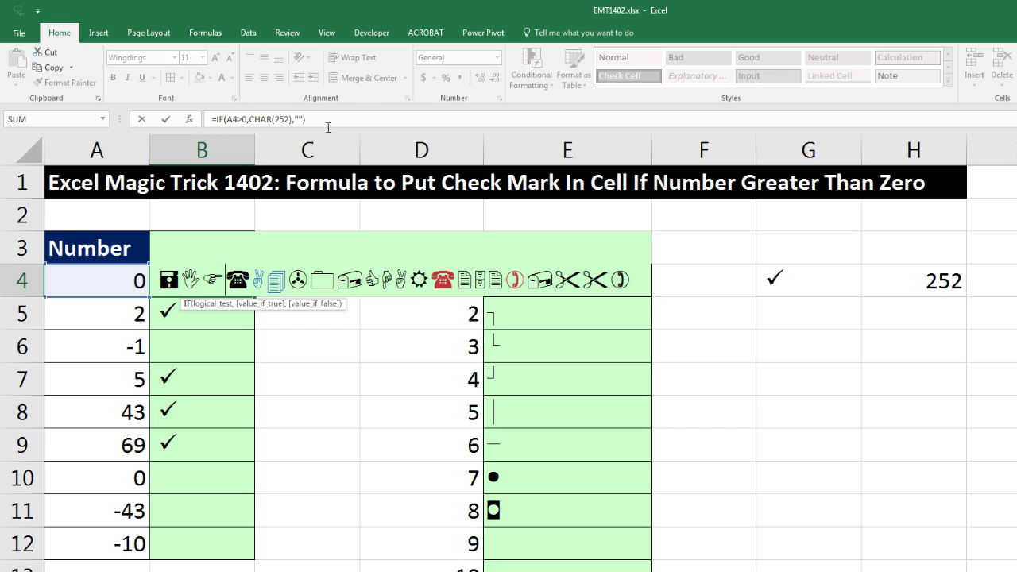
- Finish B4's formula, then review E4's =CHAR(D4) and H4's =CODE(G4) giving code 252
key(ctrl+Return)
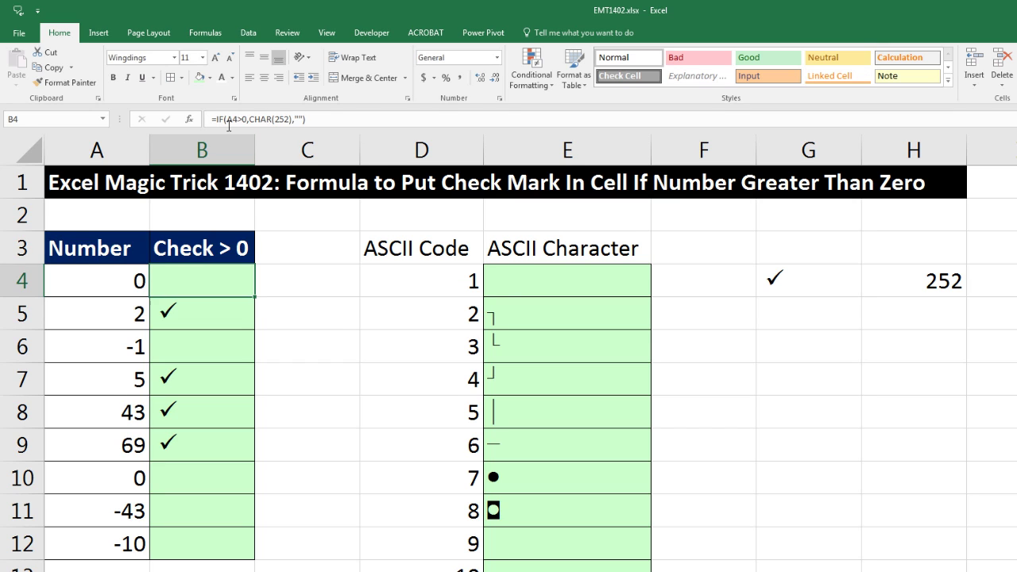
click(516, 281)
double_click(565, 282)
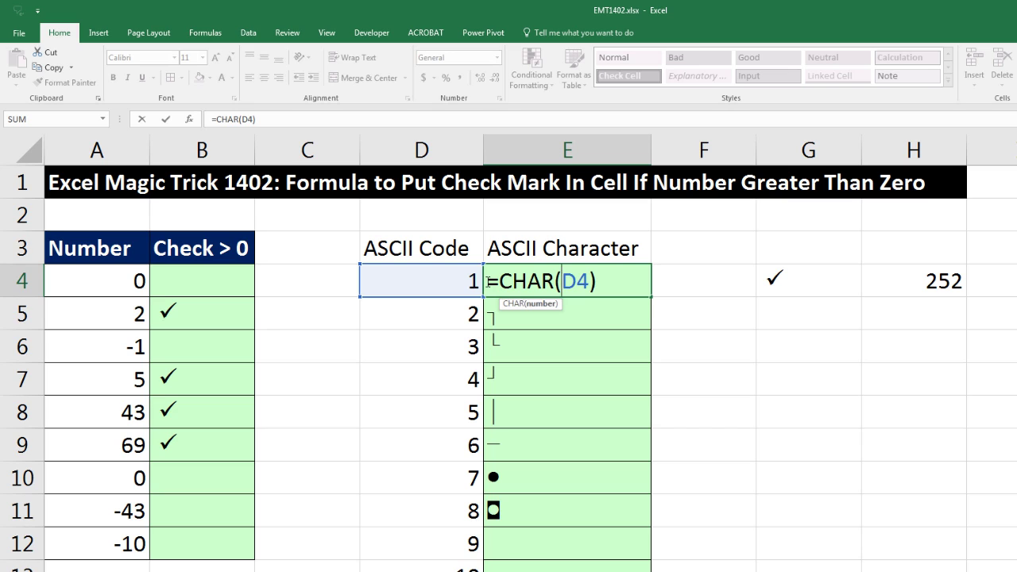
key(Escape)
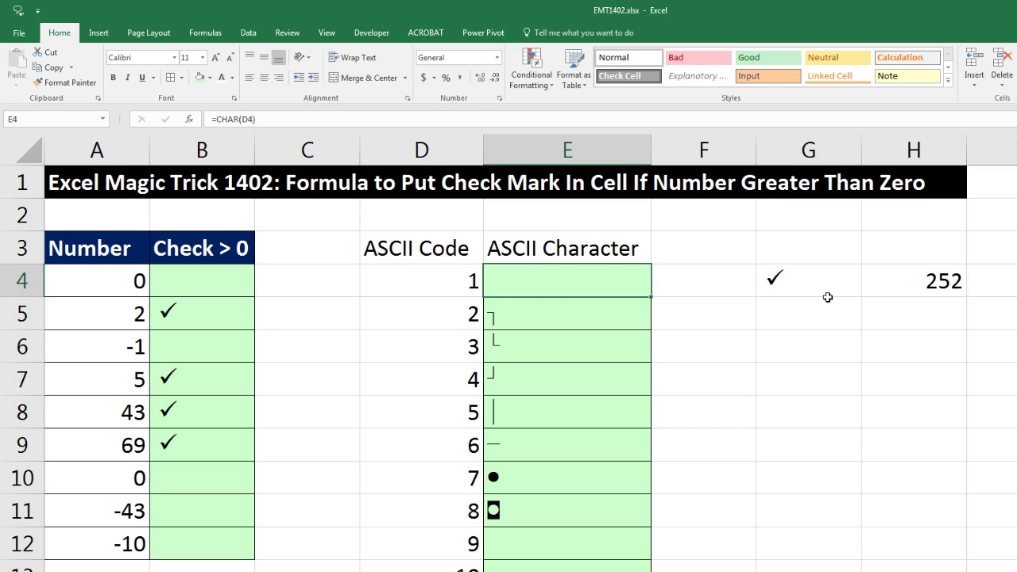
click(825, 290)
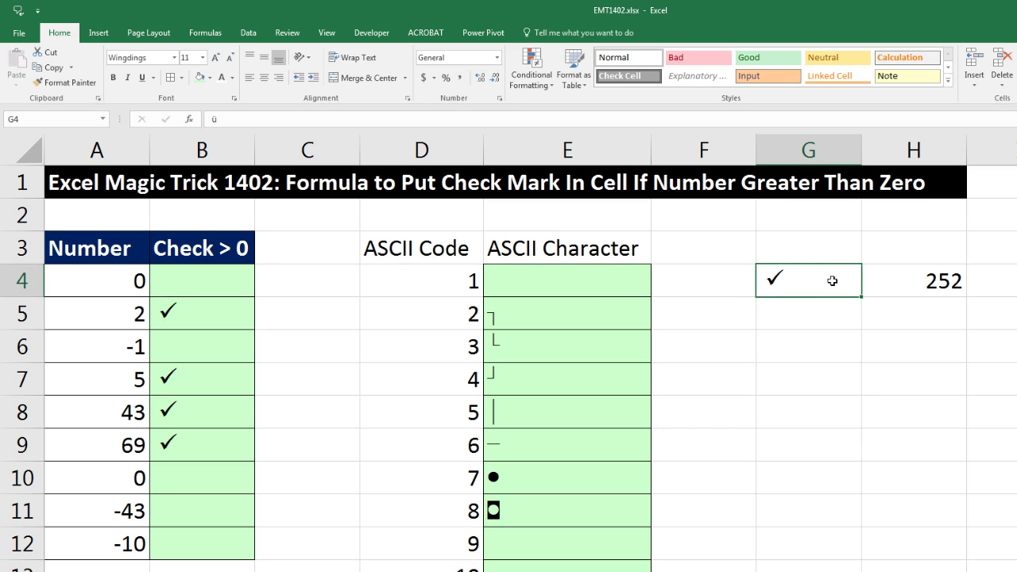
double_click(901, 289)
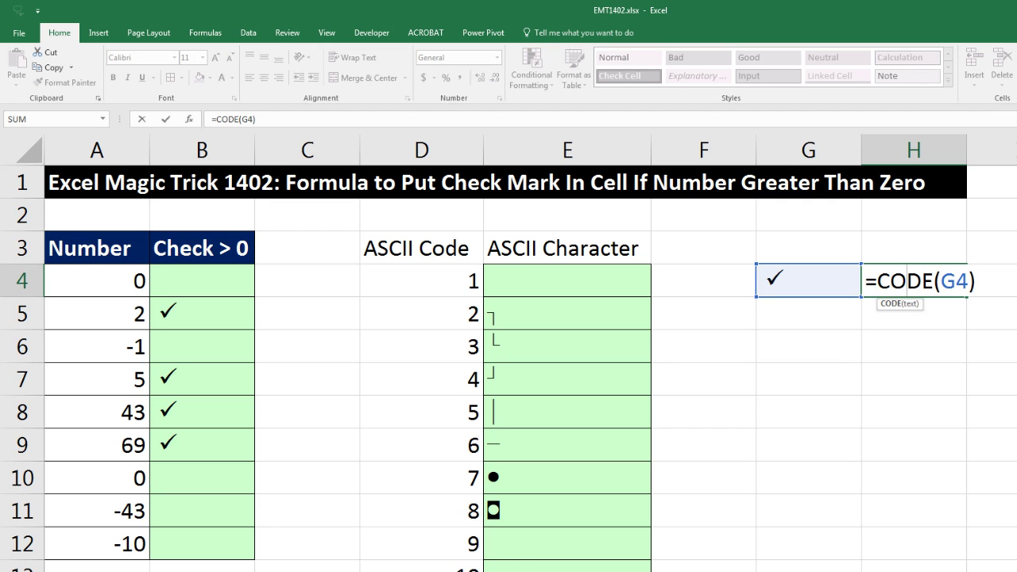